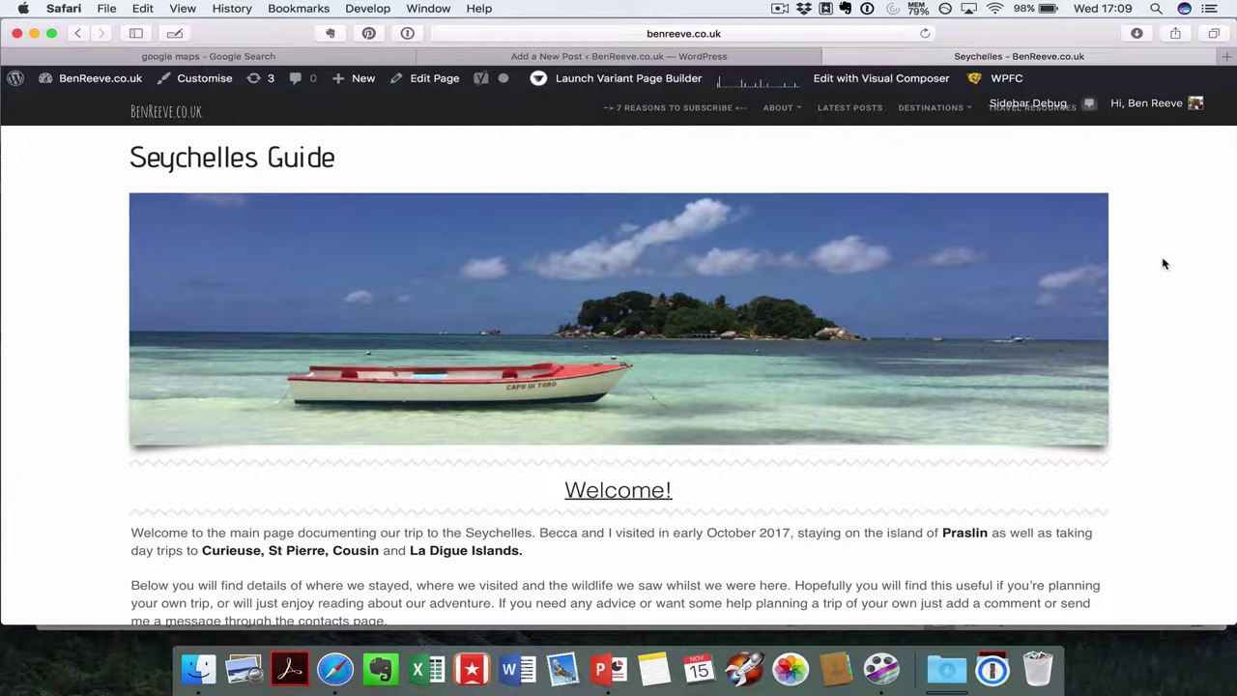
Step: Examine the Seychelles guide's embedded trip map, including the Paradisier Restaurant marker's details, and the article links below it
scroll(1167, 238, down, 10)
scroll(1167, 238, up, 1)
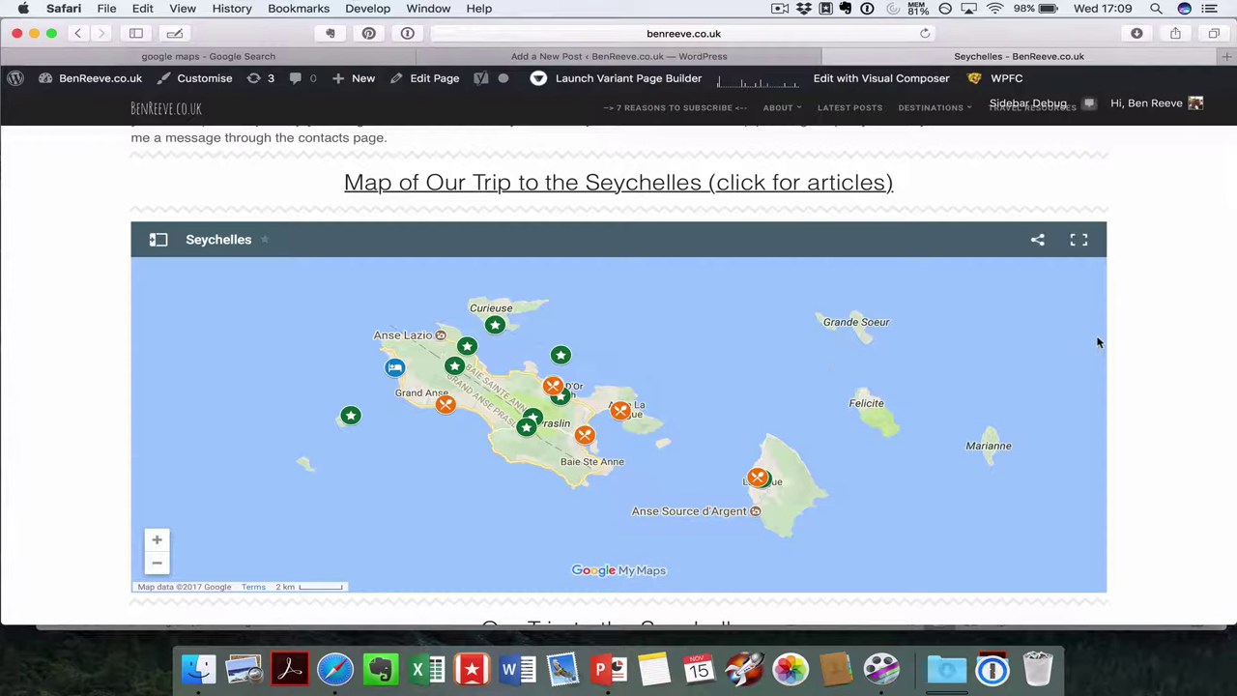
click(444, 407)
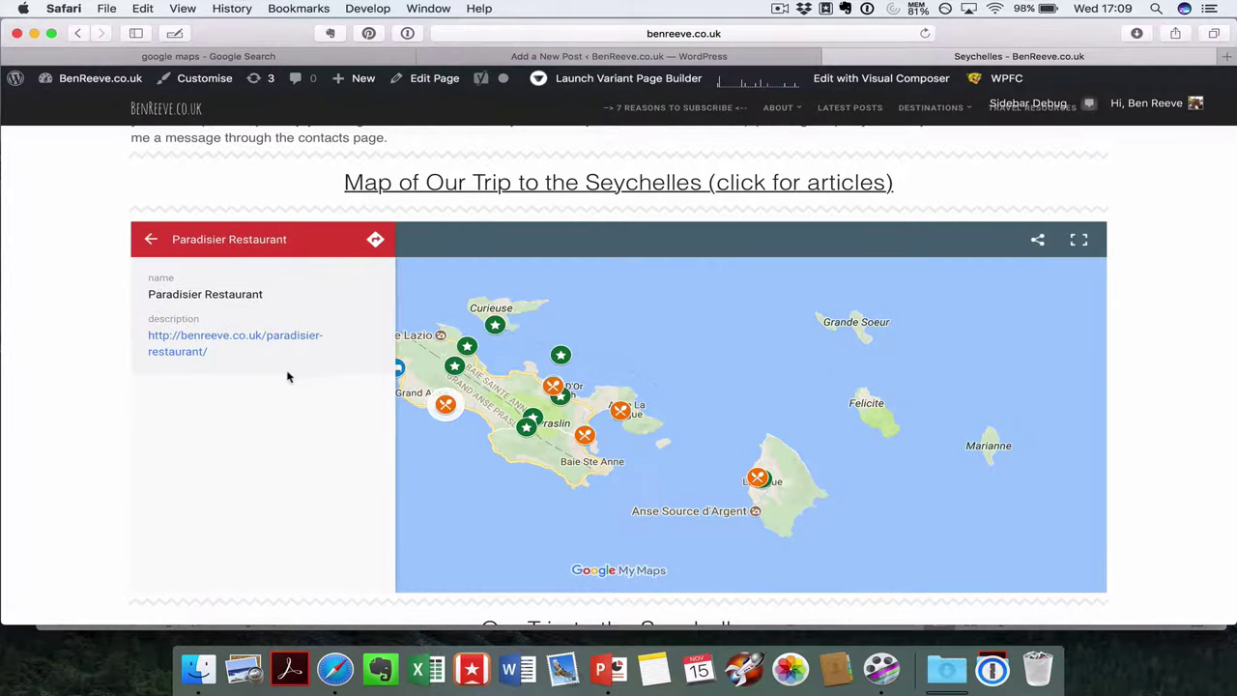
click(150, 242)
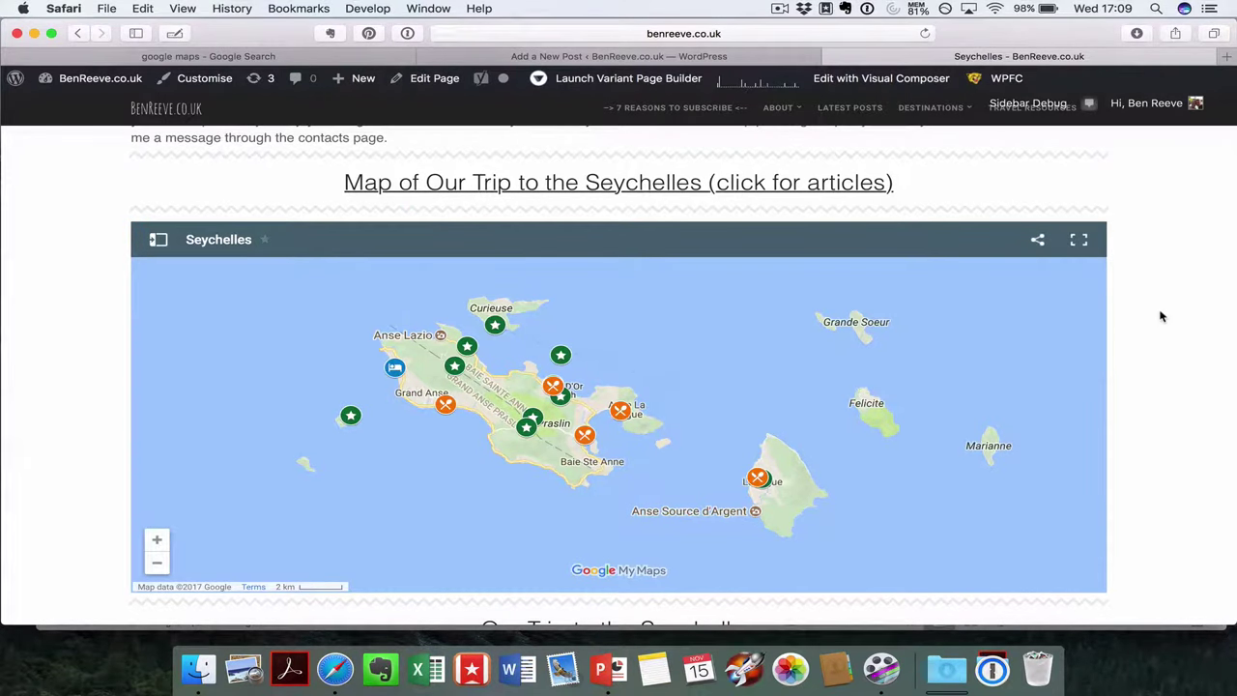
scroll(1162, 317, down, 10)
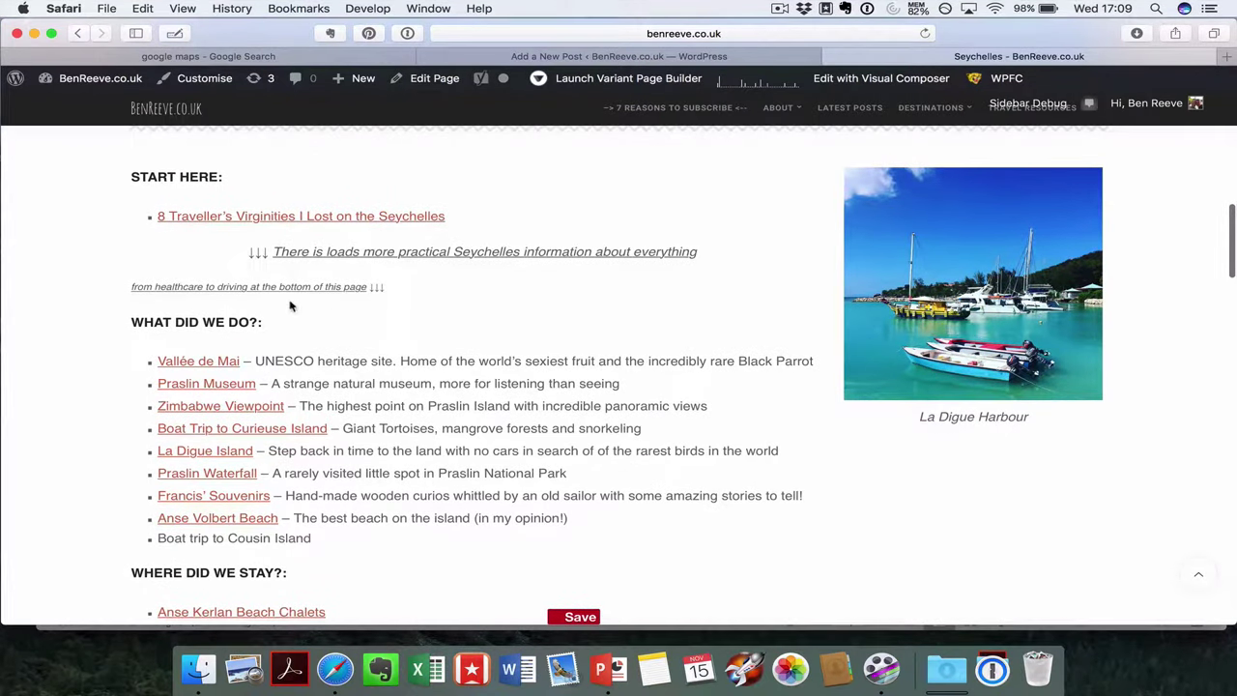
scroll(557, 365, up, 10)
scroll(559, 372, down, 1)
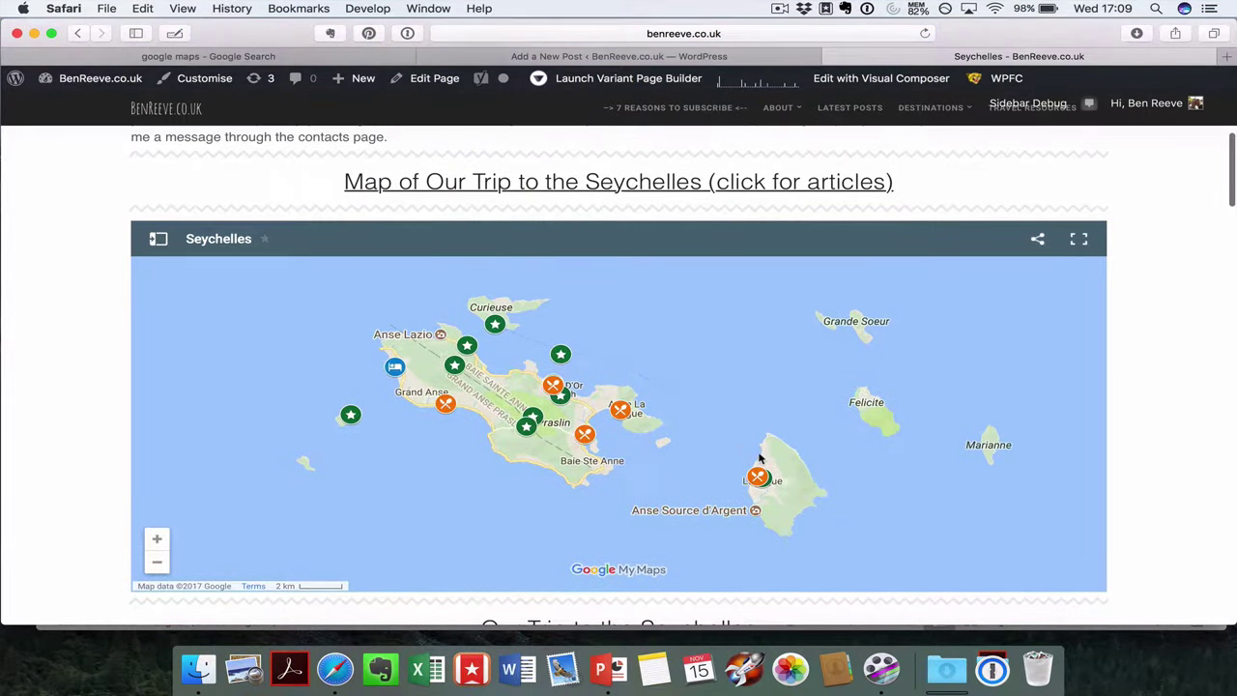
Step: Switch to PowerPoint, look through the first slides of the Google Maps travel blog presentation, and return to Safari
click(611, 673)
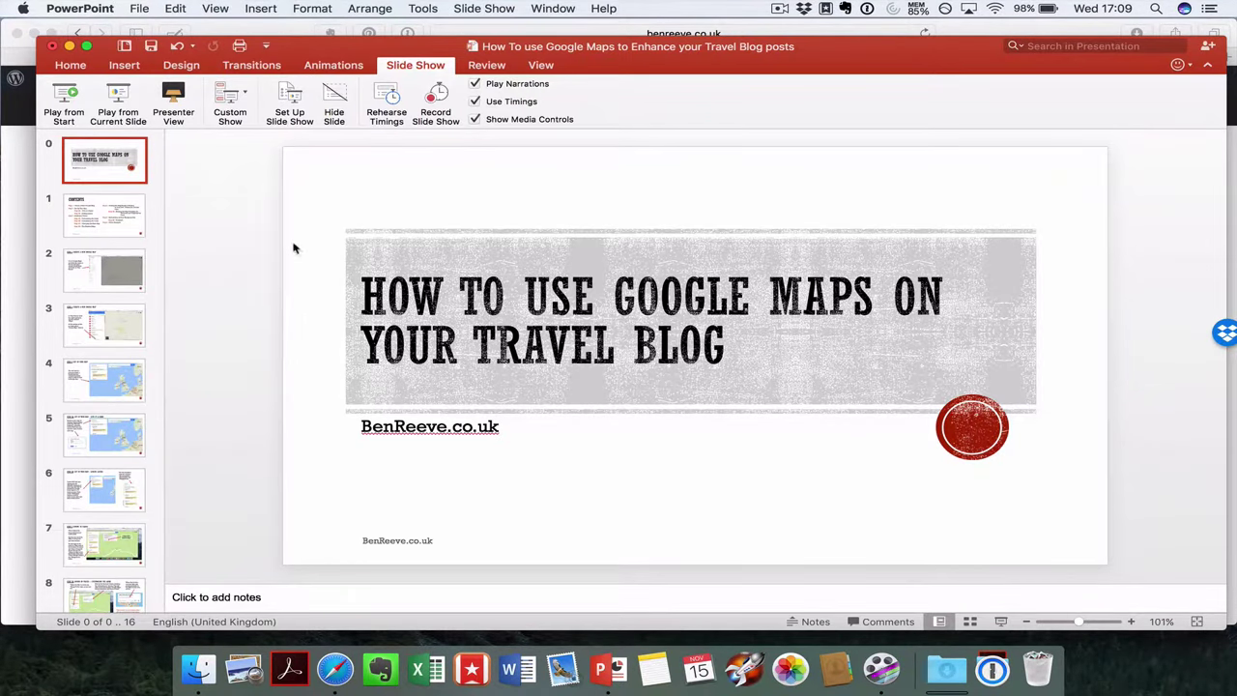
click(85, 214)
click(92, 254)
click(97, 335)
click(104, 396)
click(101, 161)
click(327, 675)
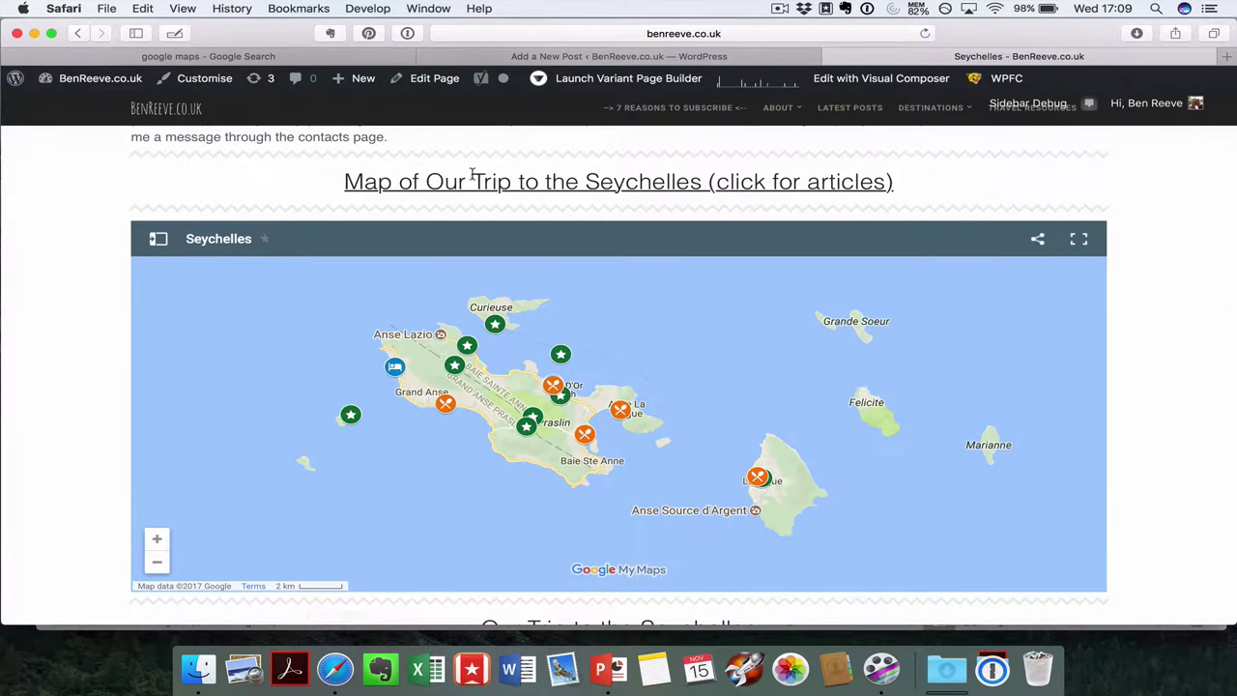
Step: Open Google Maps from the search results and create a new custom map from the user's saved maps
click(267, 56)
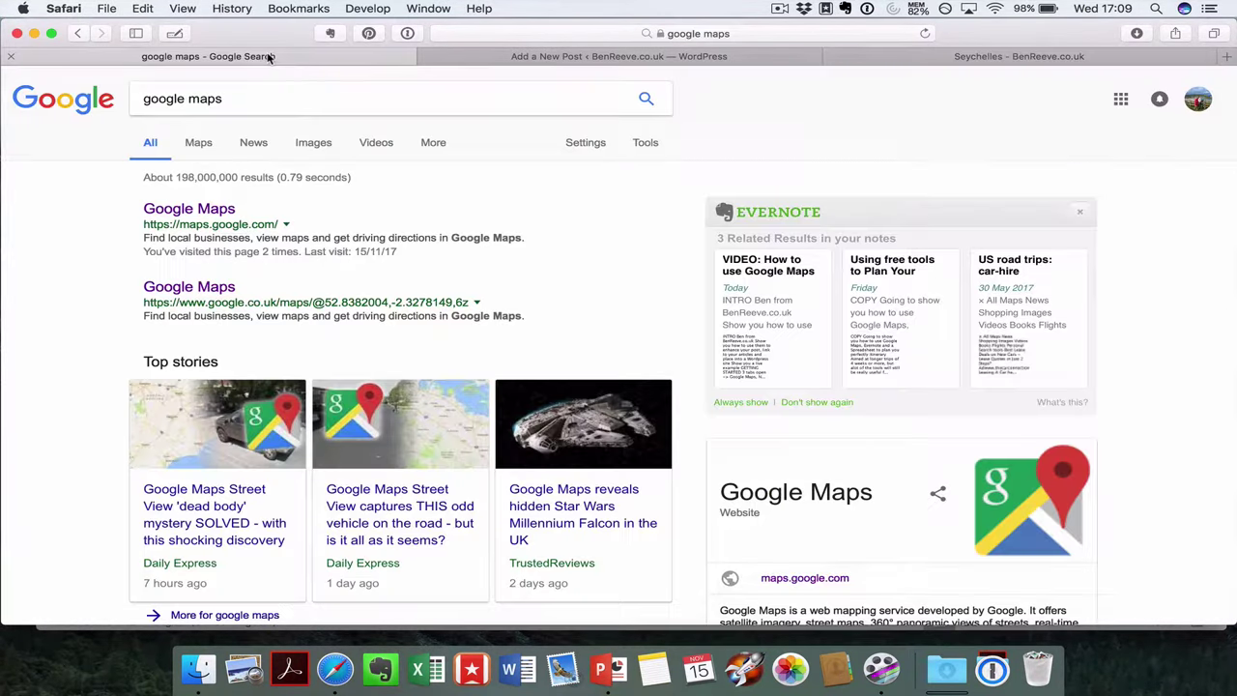
click(214, 215)
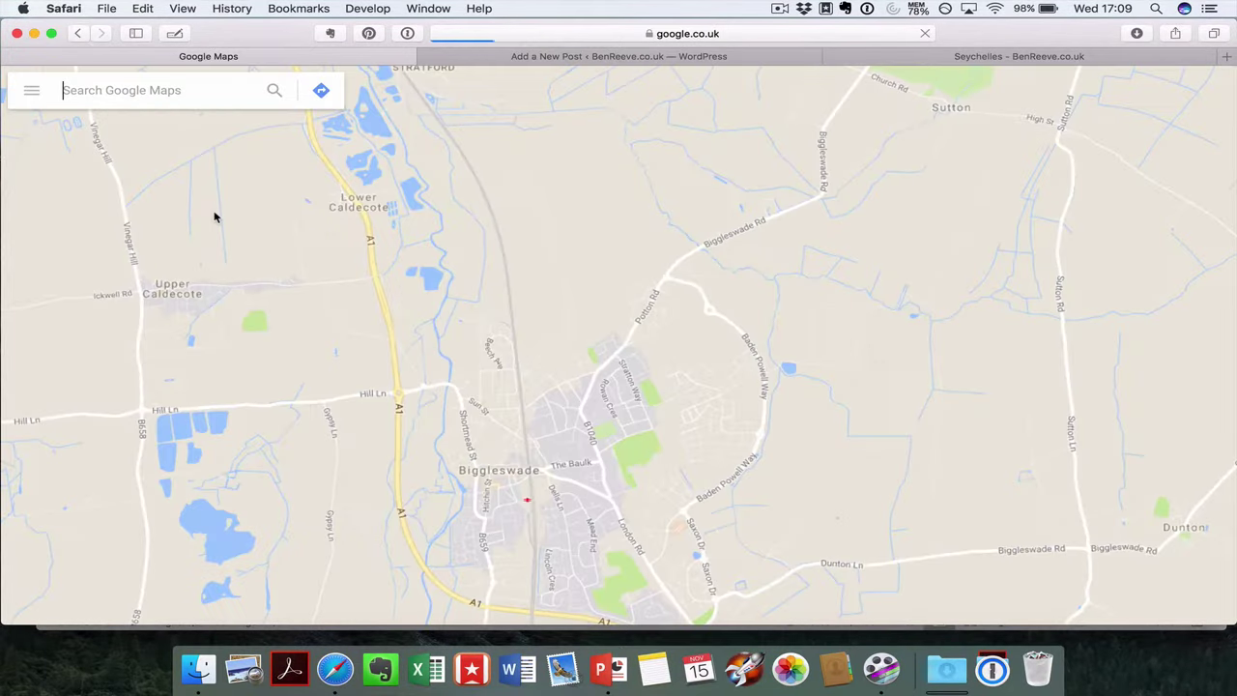
click(31, 94)
click(106, 279)
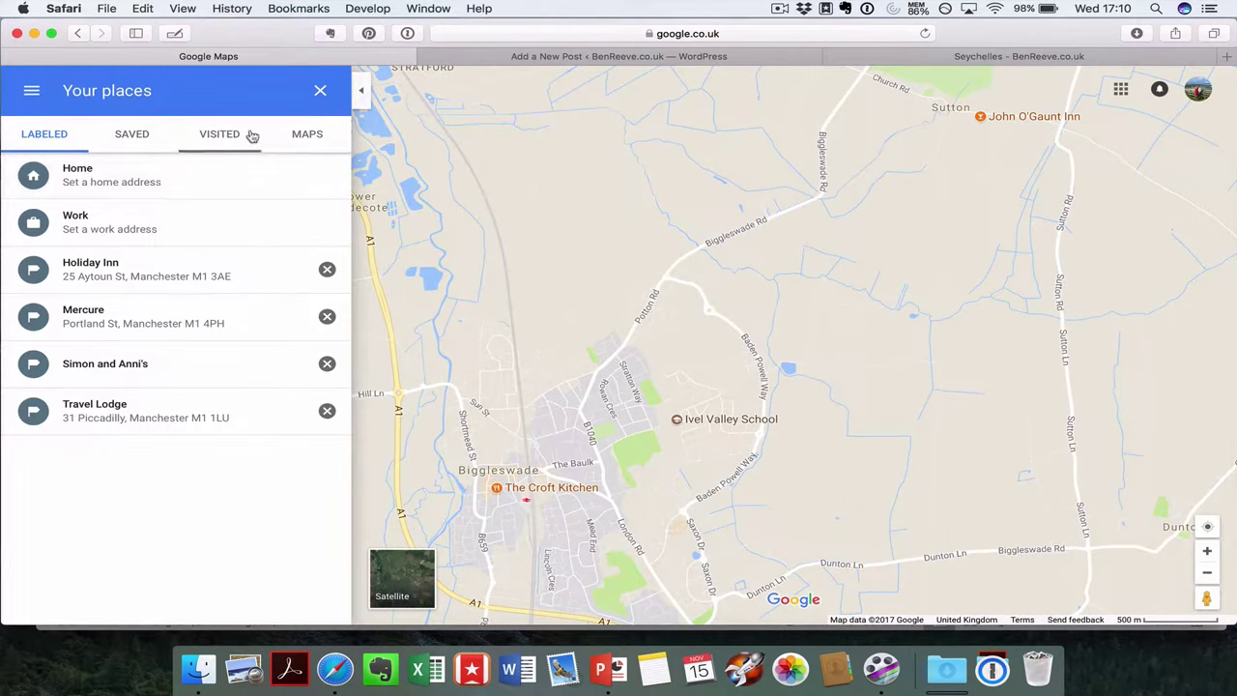
click(309, 135)
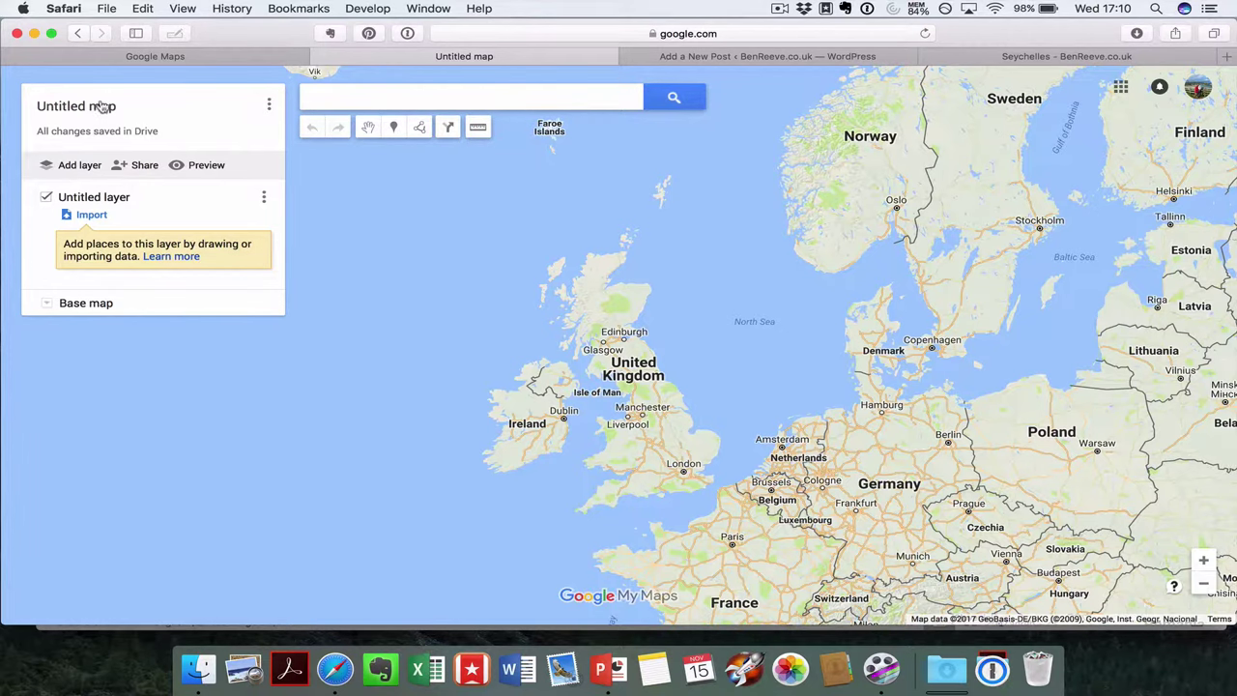
Step: Title the new map Seychelles
click(103, 106)
text(Seychelles)
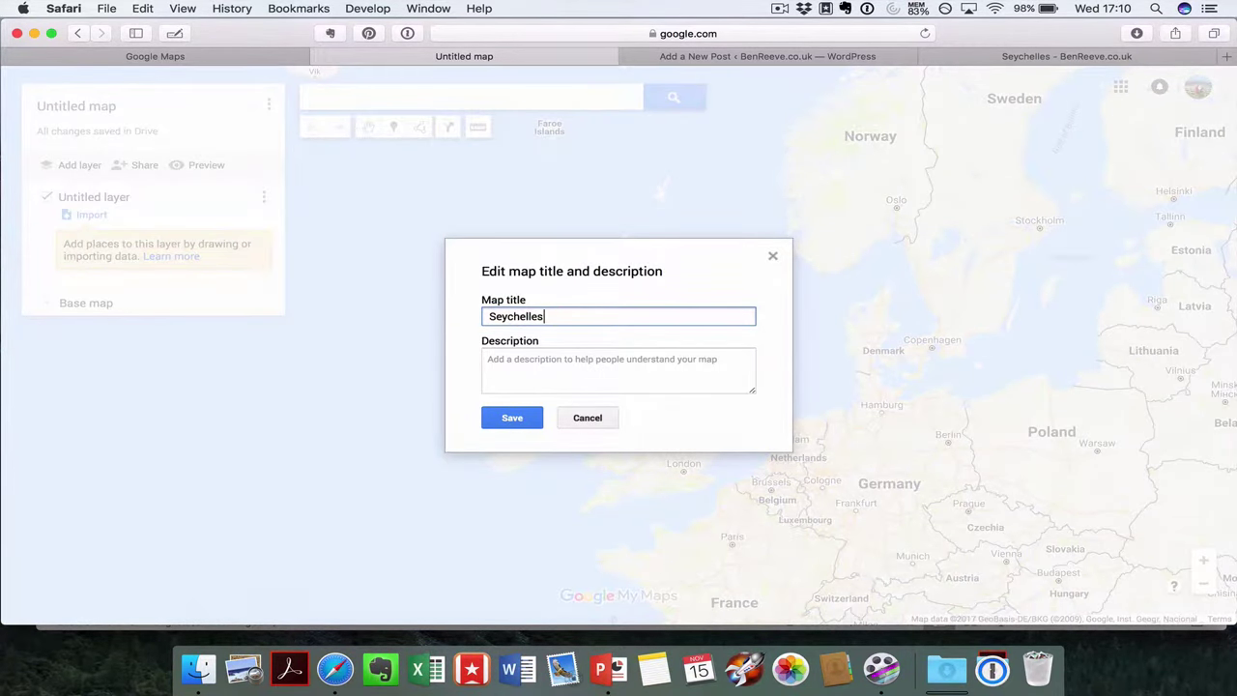
click(513, 418)
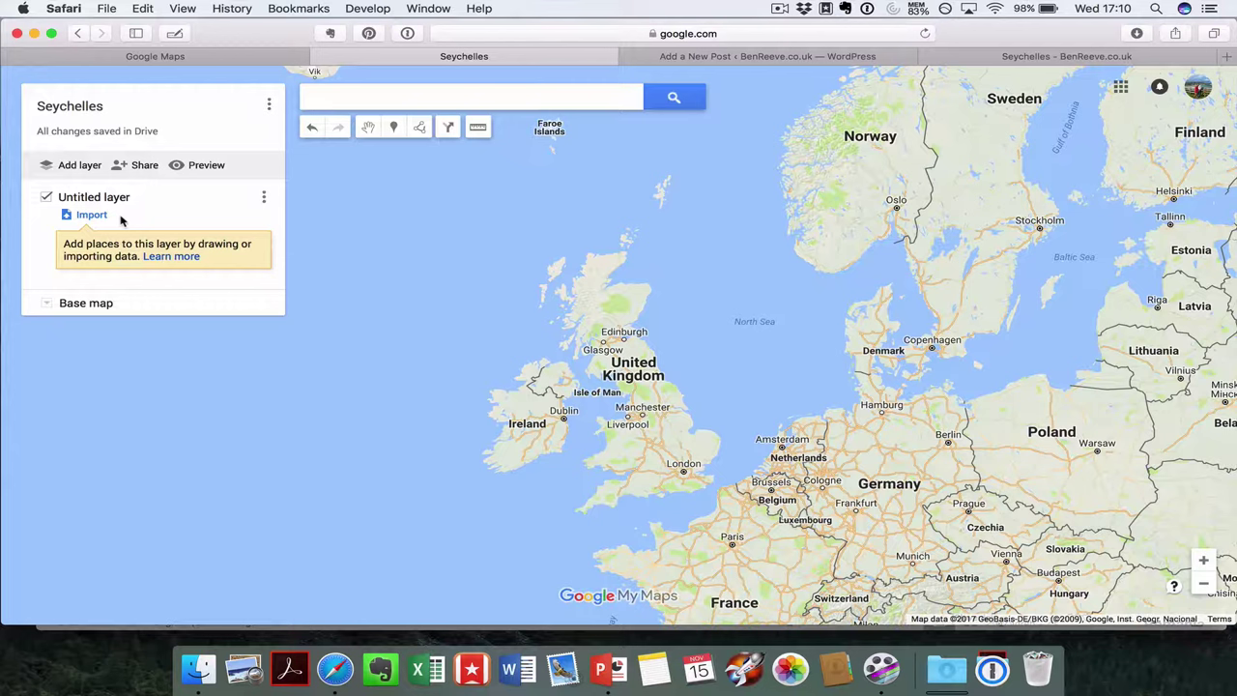
Step: Add two more layers to the Seychelles map and rename the first layer Accommodation
click(73, 168)
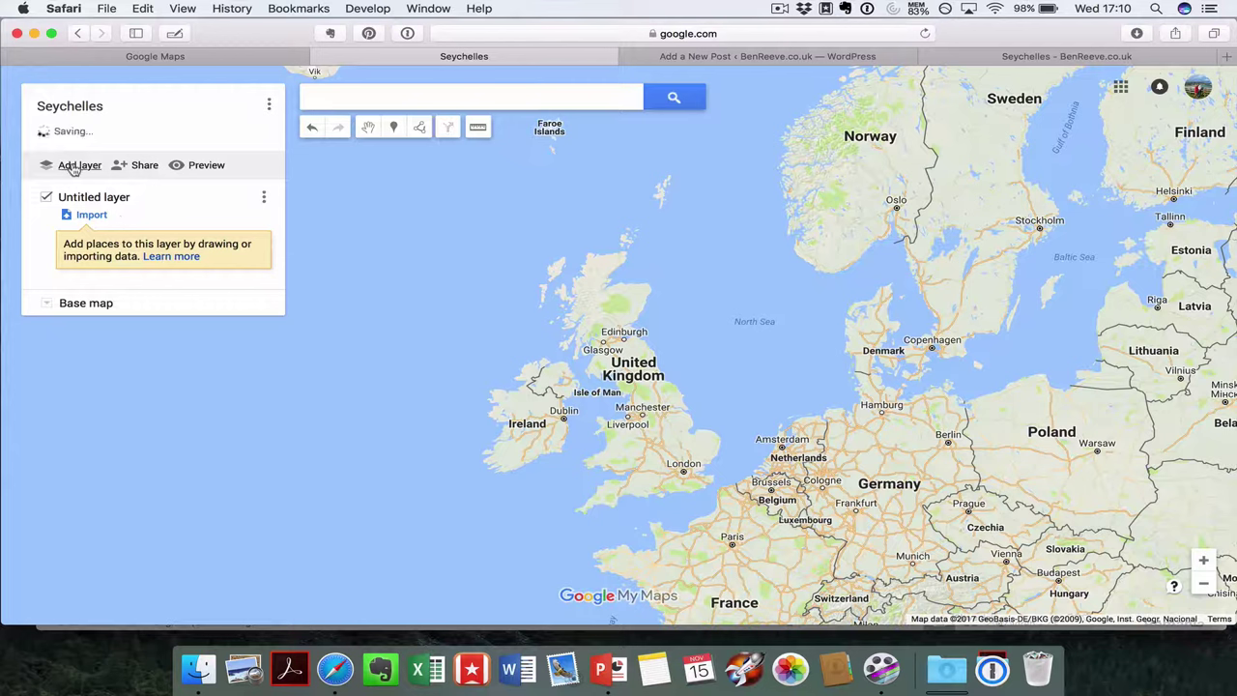
click(75, 166)
click(265, 200)
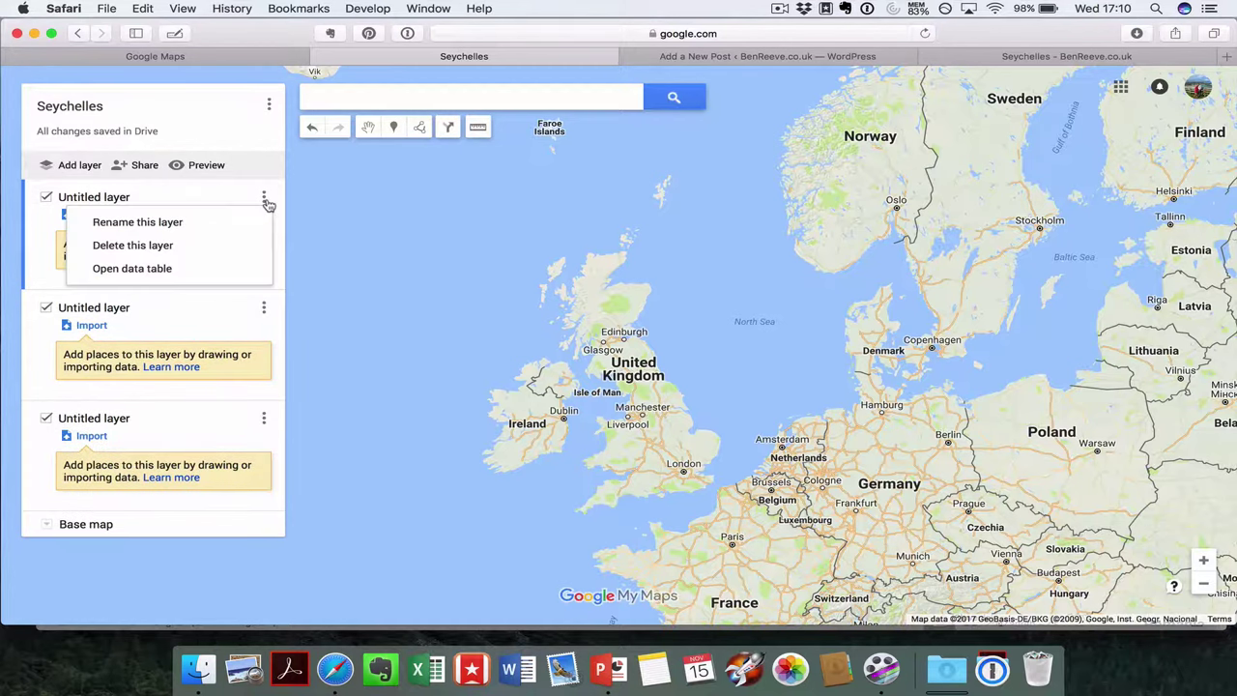
click(207, 226)
text(A)
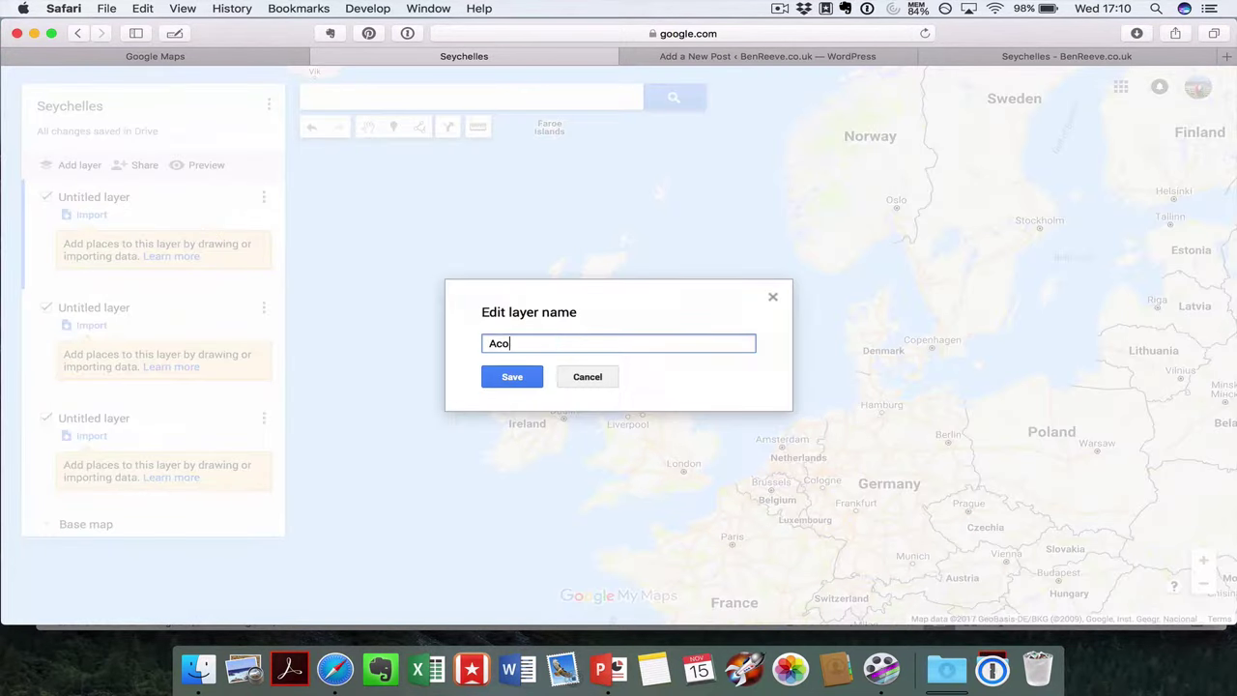
text(ccomodation)
click(518, 380)
Step: Rename the second layer Restaurants and the third layer Things To Do
click(263, 309)
click(207, 337)
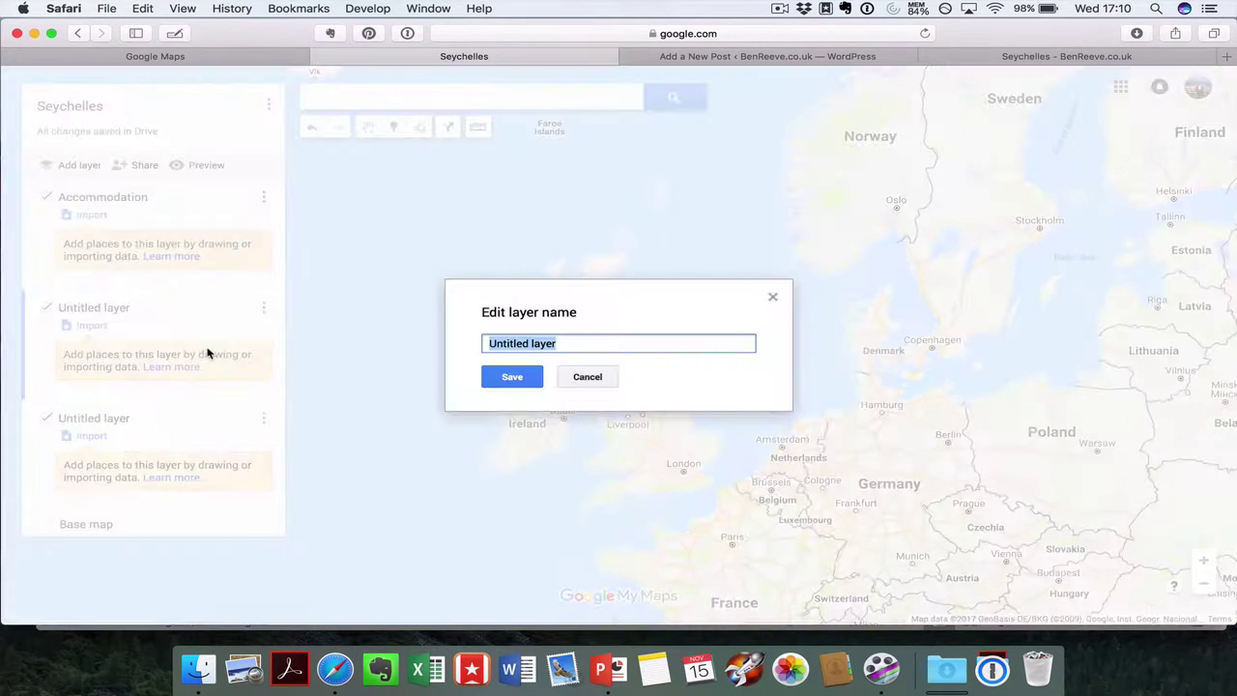
text(Restaurants)
click(495, 373)
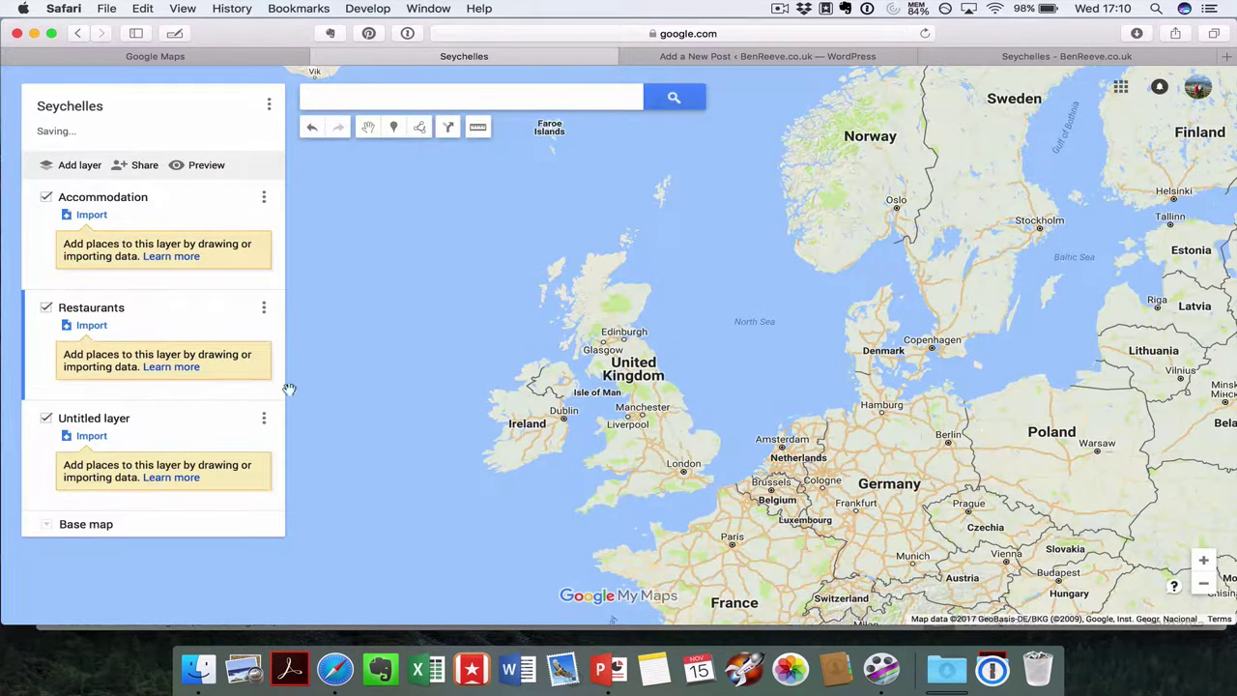
click(264, 418)
click(238, 440)
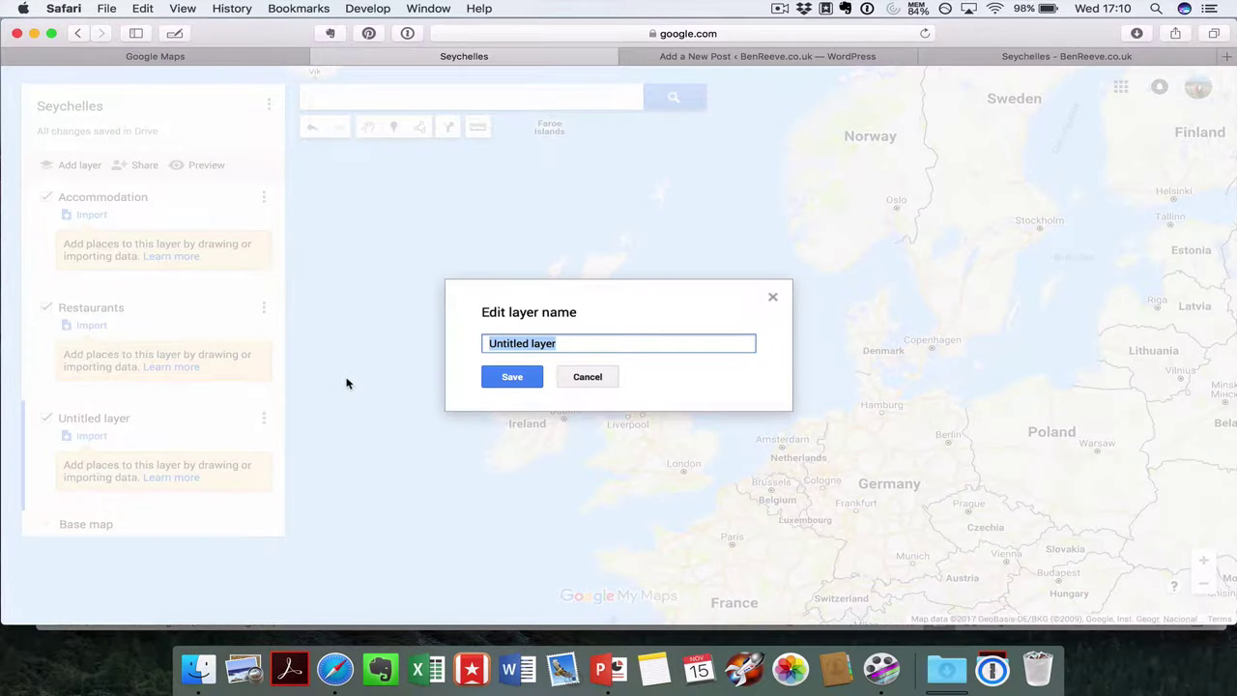
text(Things To Do)
key(Return)
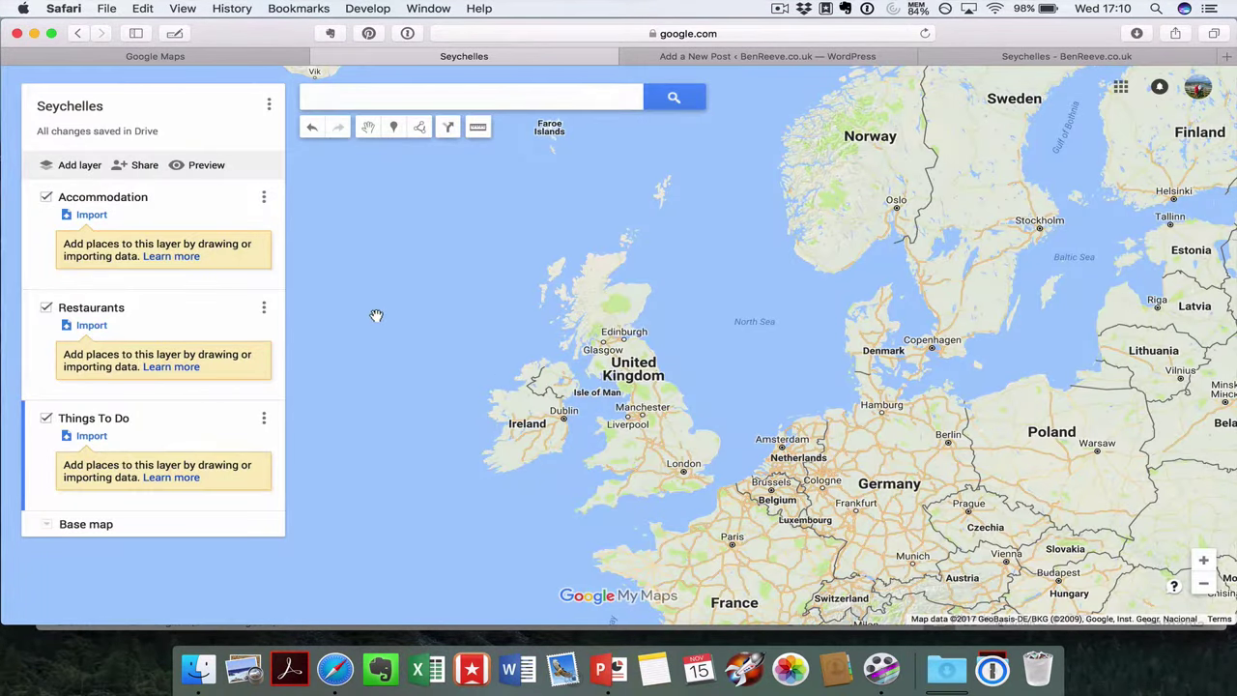
Step: Try the satellite base map and switch back to the standard map style
click(50, 526)
click(152, 372)
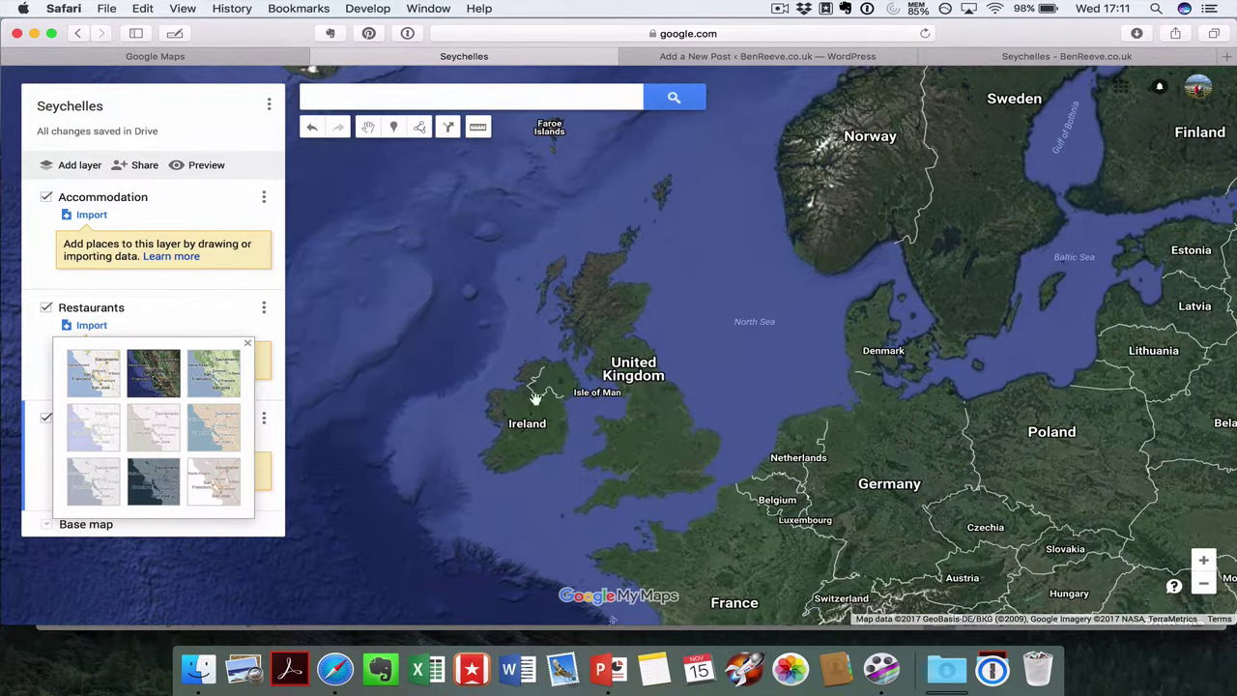
click(93, 372)
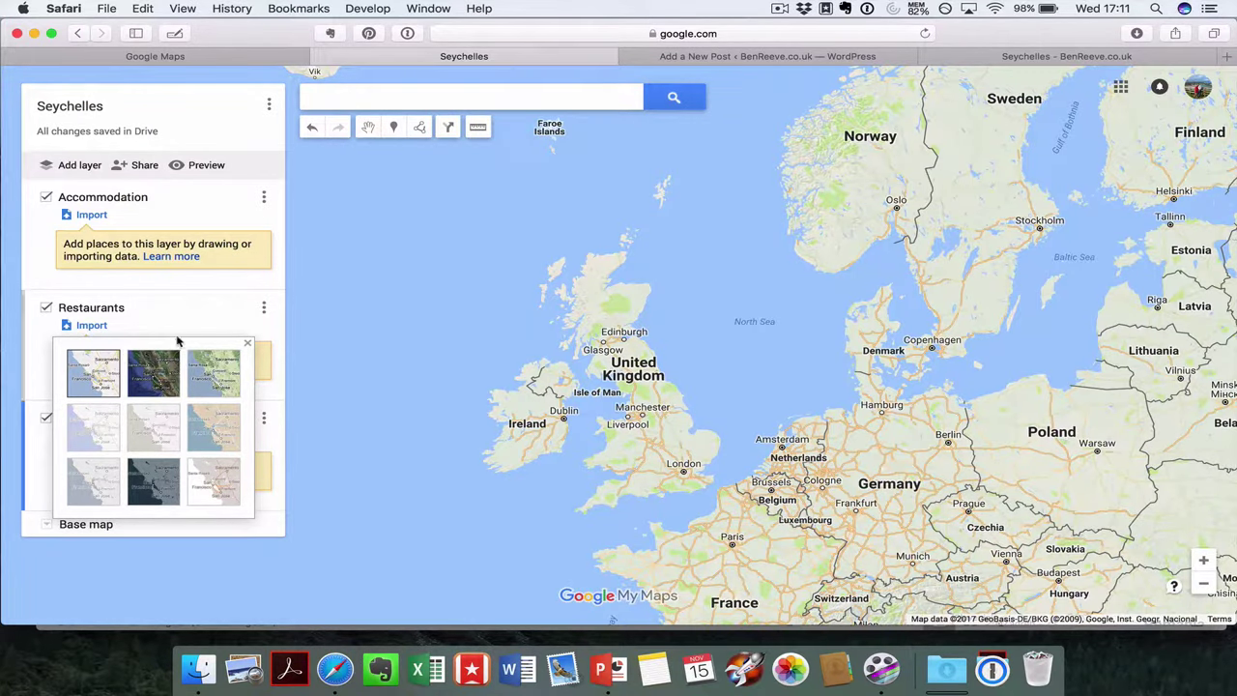
click(247, 344)
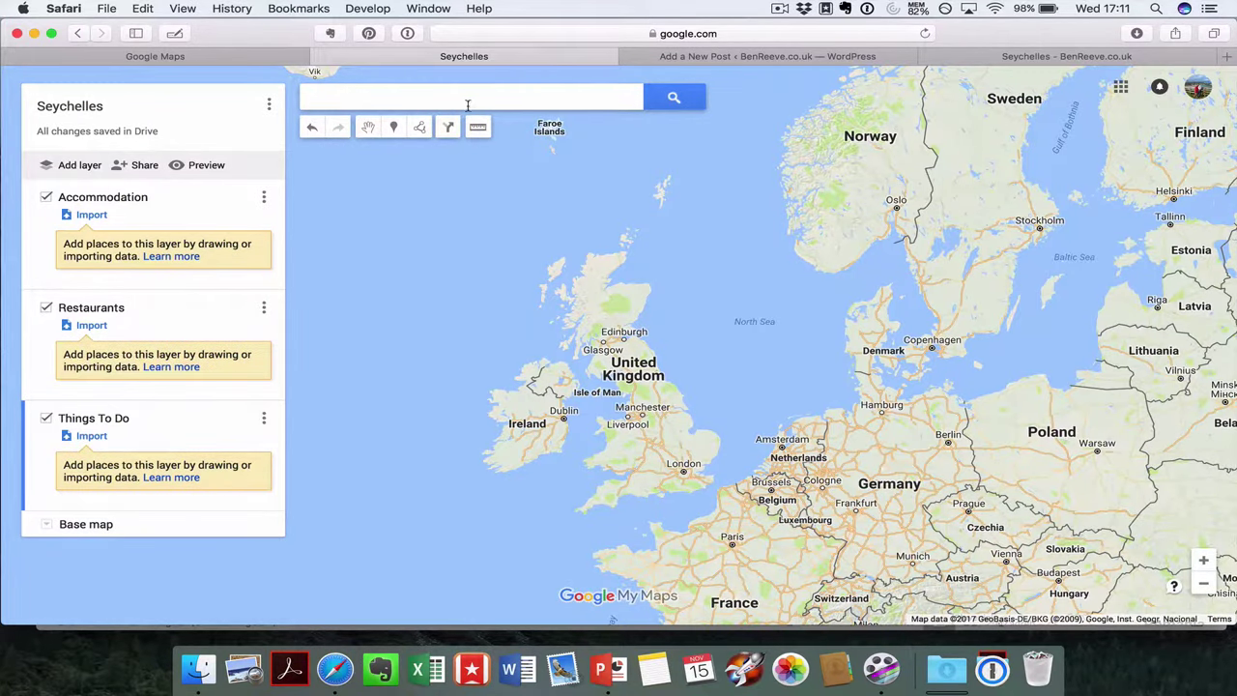
Step: Check the blog's Seychelles guide for the visited attractions listed under What Did We Do
click(427, 100)
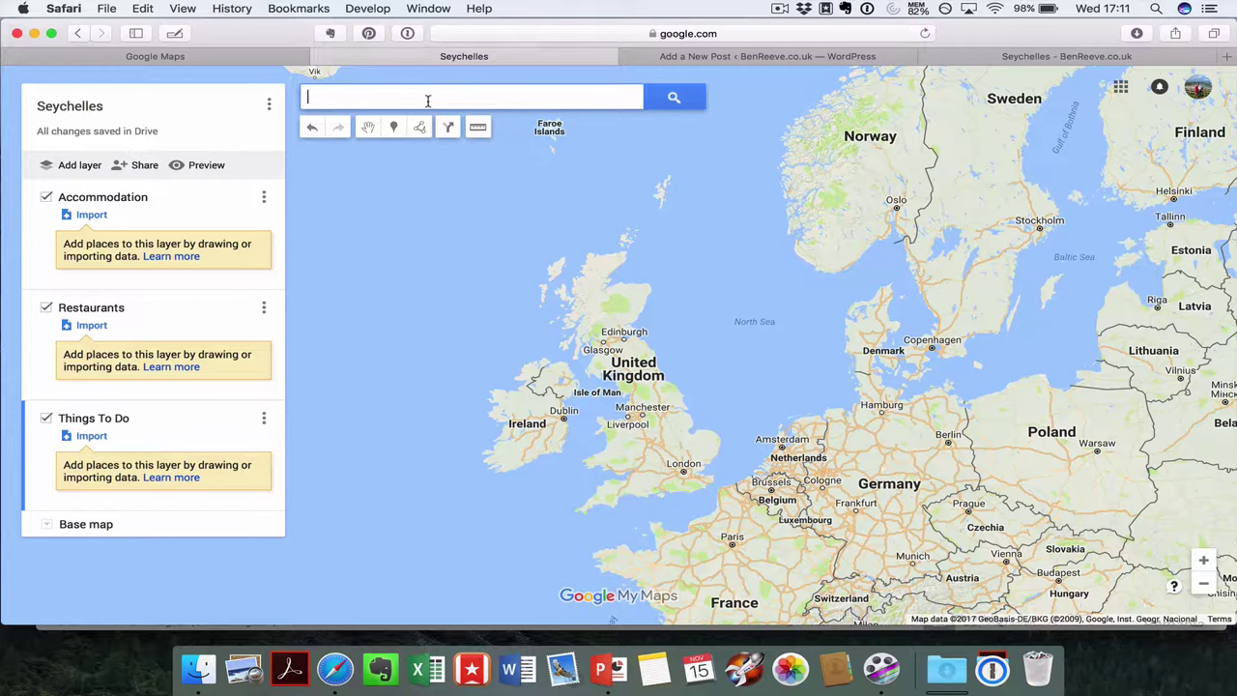
click(1011, 58)
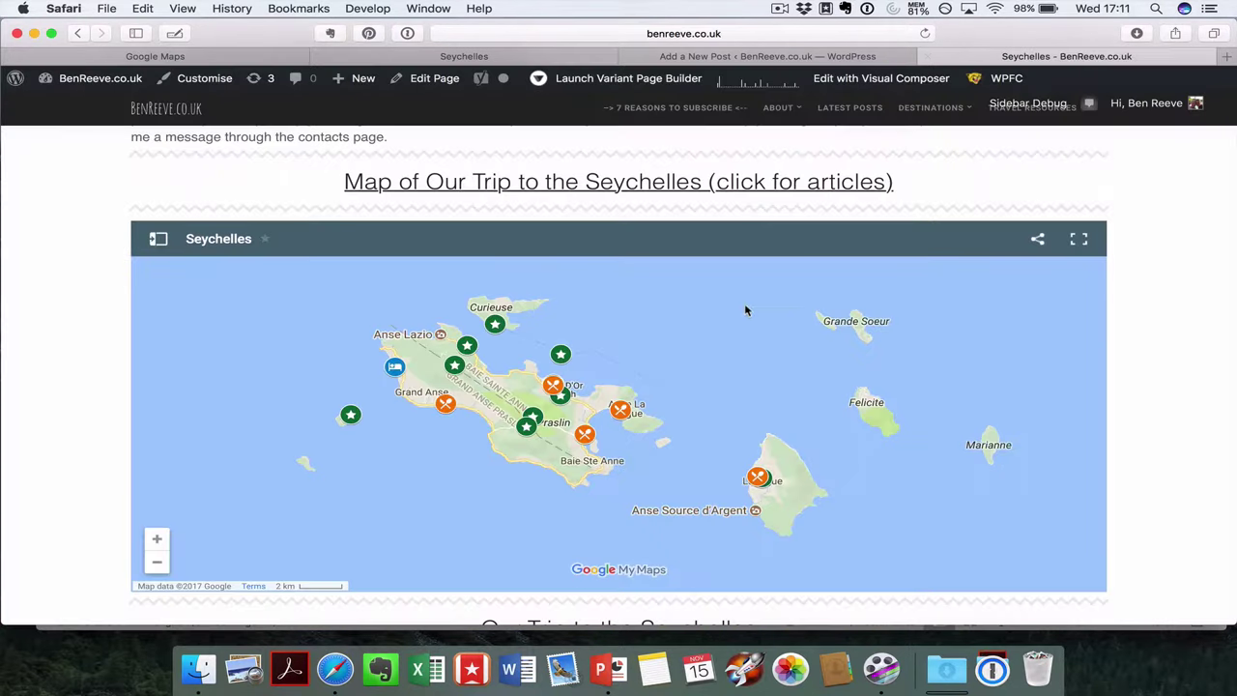
scroll(1189, 270, down, 10)
scroll(782, 207, up, 1)
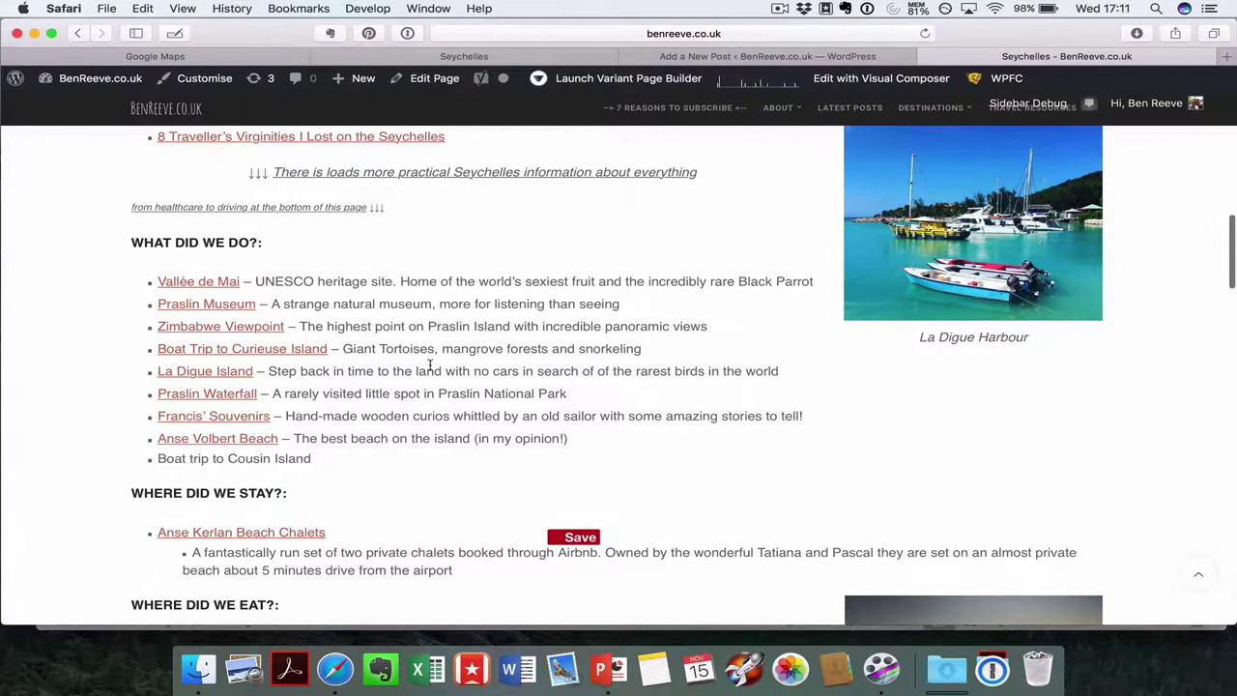
click(474, 56)
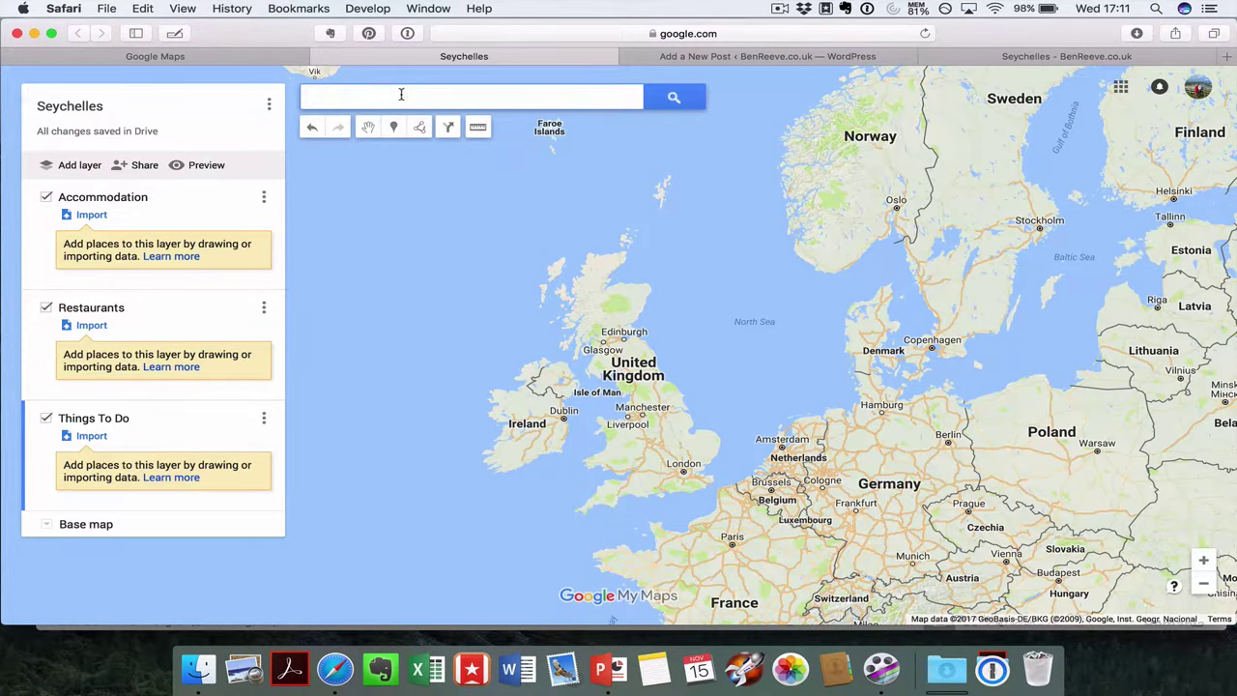
click(1035, 54)
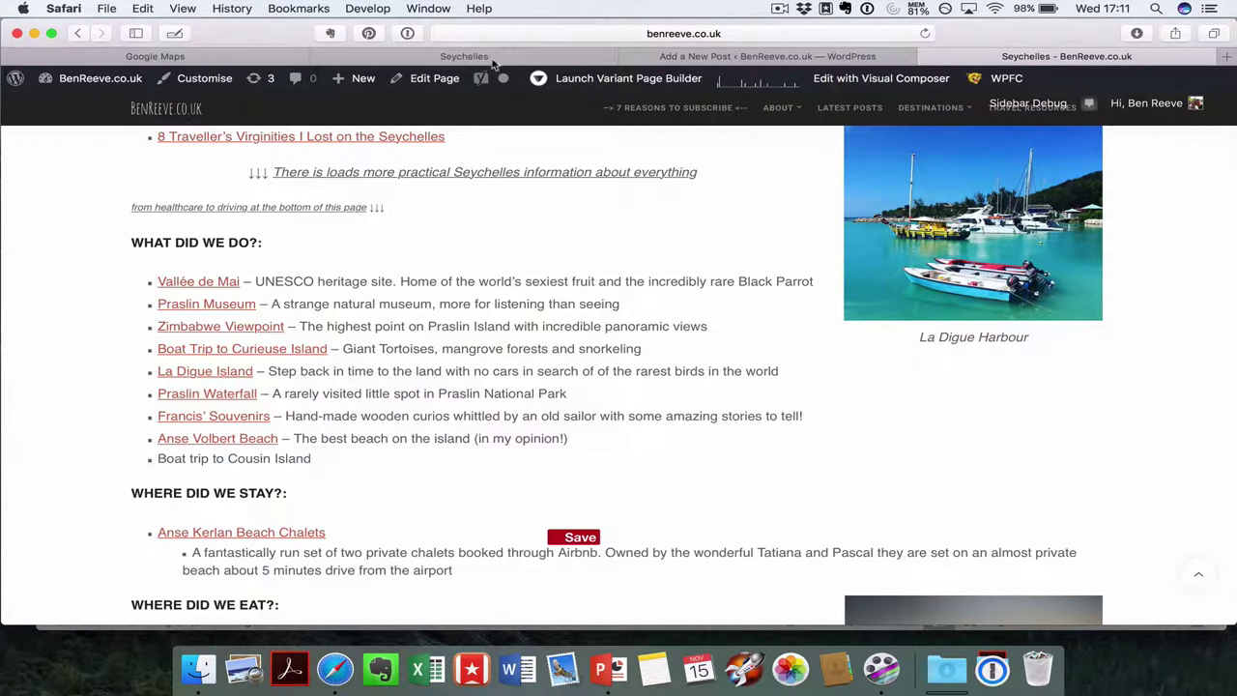
Step: Search the custom map for "vallée de mai" and choose Vallée de Mai Nature Reserve, Baie Sainte Anne, Seychelles
click(484, 58)
click(465, 90)
text(vallée de m)
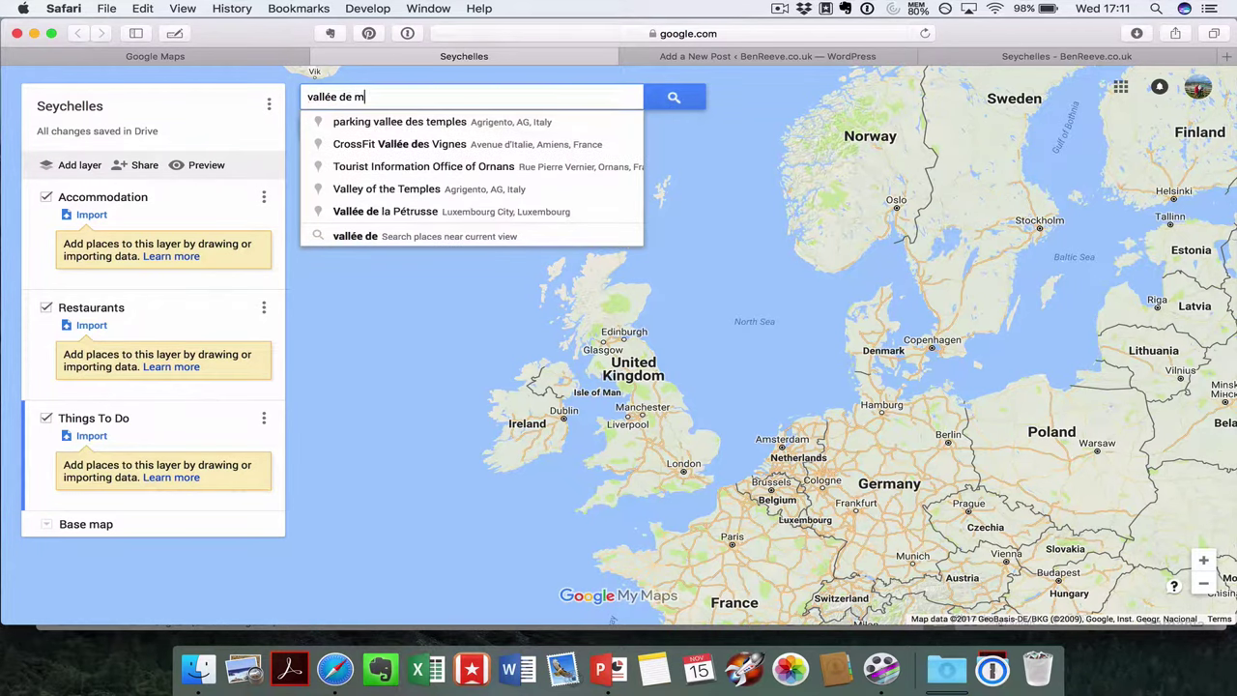
text(ail)
key(BackSpace)
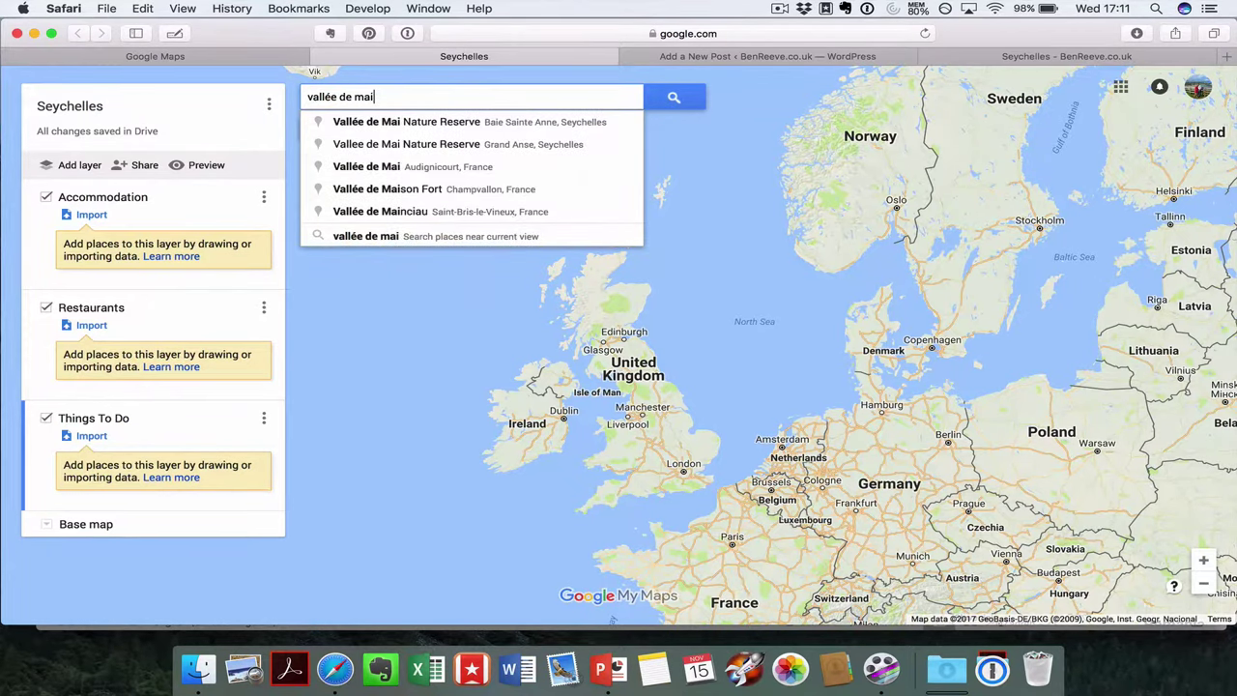
click(466, 126)
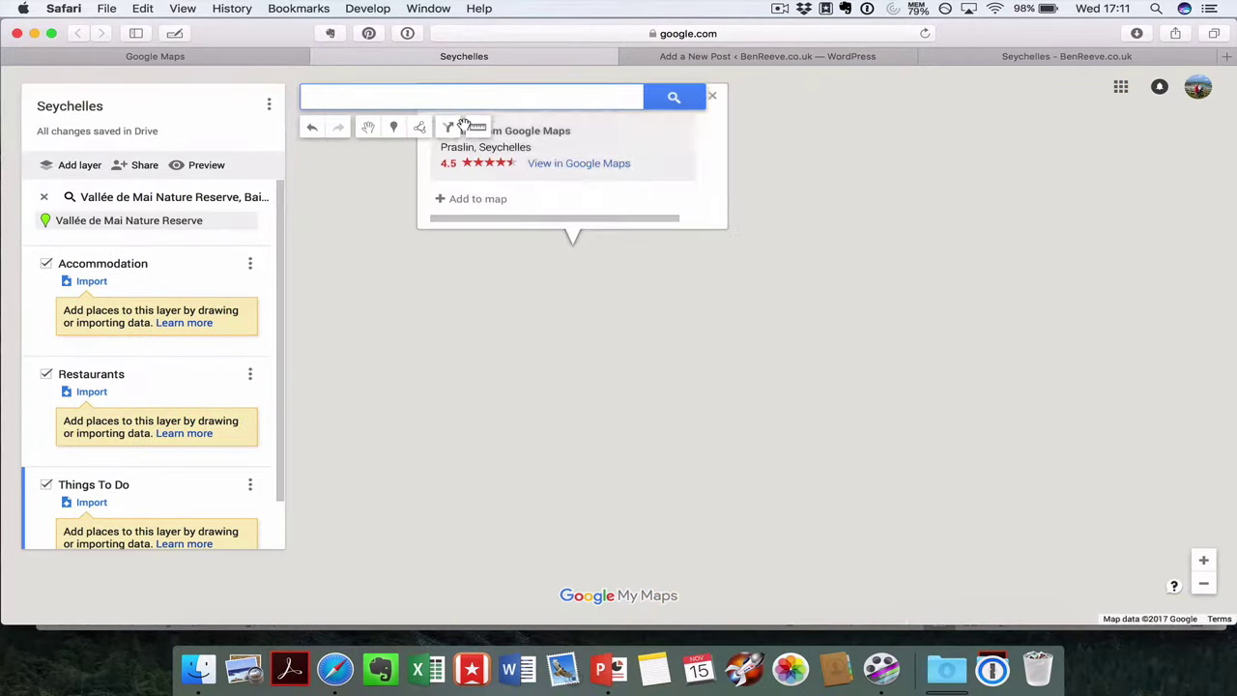
Step: Add the found Vallée de Mai Nature Reserve to the map in the Things To Do layer
click(1204, 582)
click(1204, 583)
click(1204, 583)
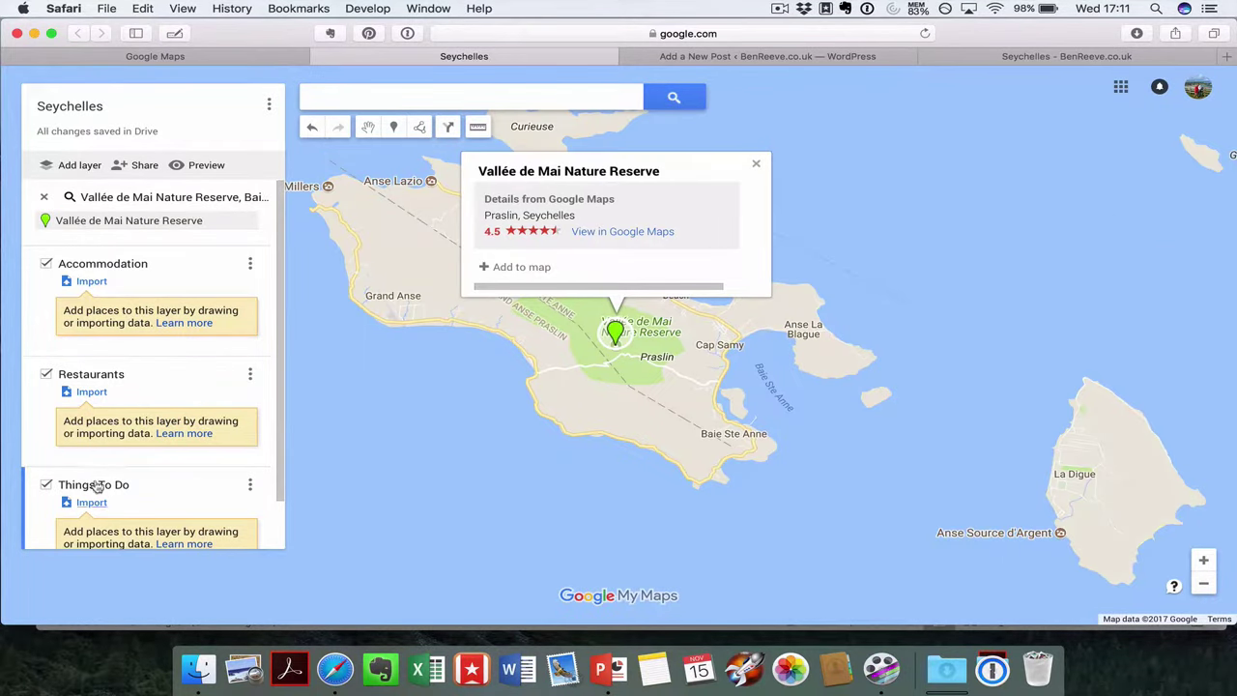
click(39, 312)
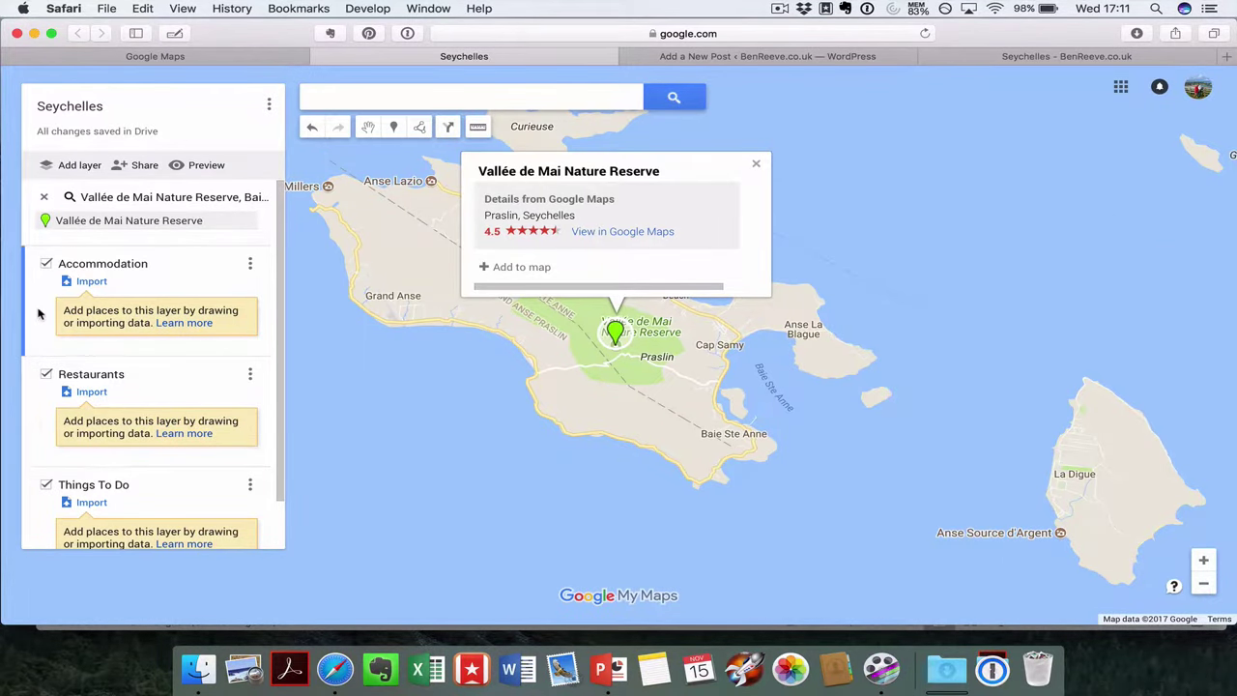
click(28, 510)
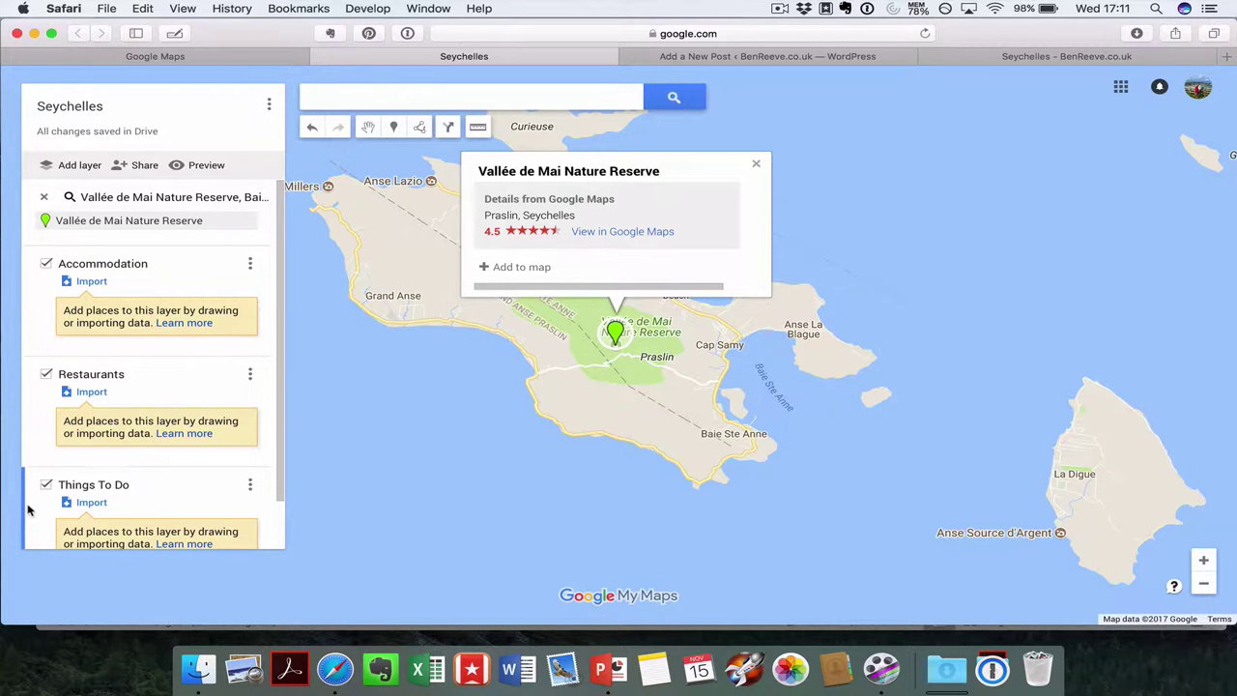
click(511, 266)
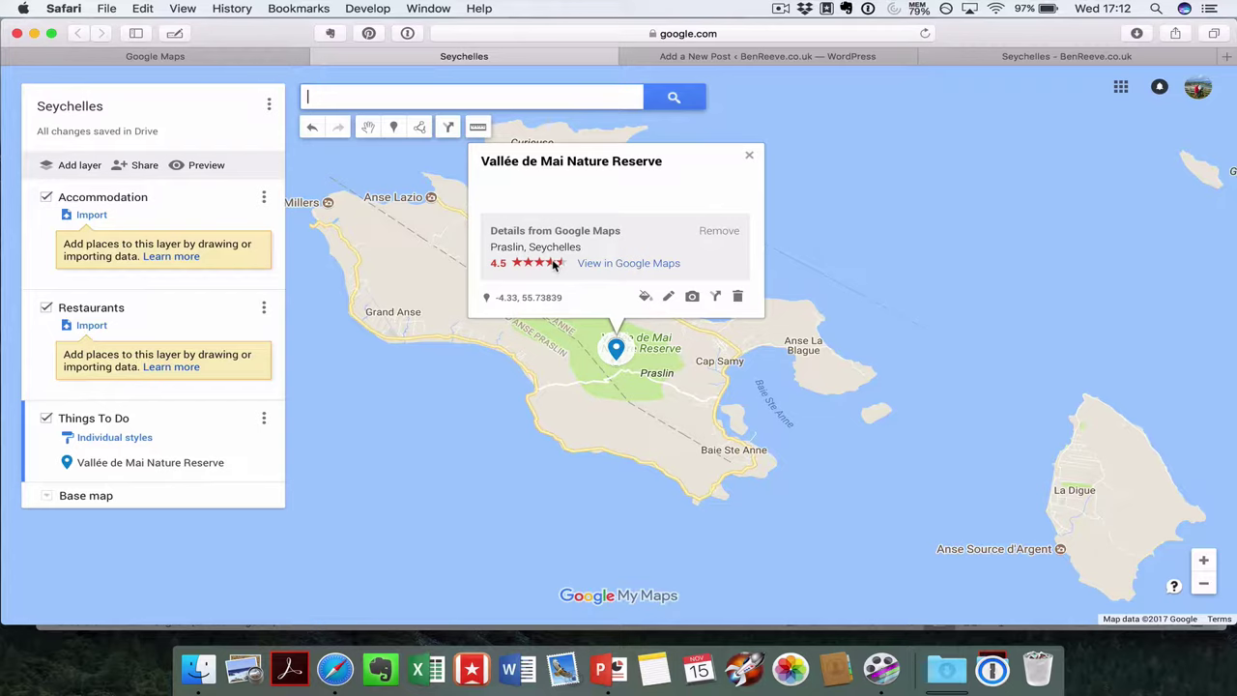
Step: Remove the Google Maps details from the Vallée de Mai Nature Reserve marker and copy the web address of the blog's Vallée de Mai article
click(718, 231)
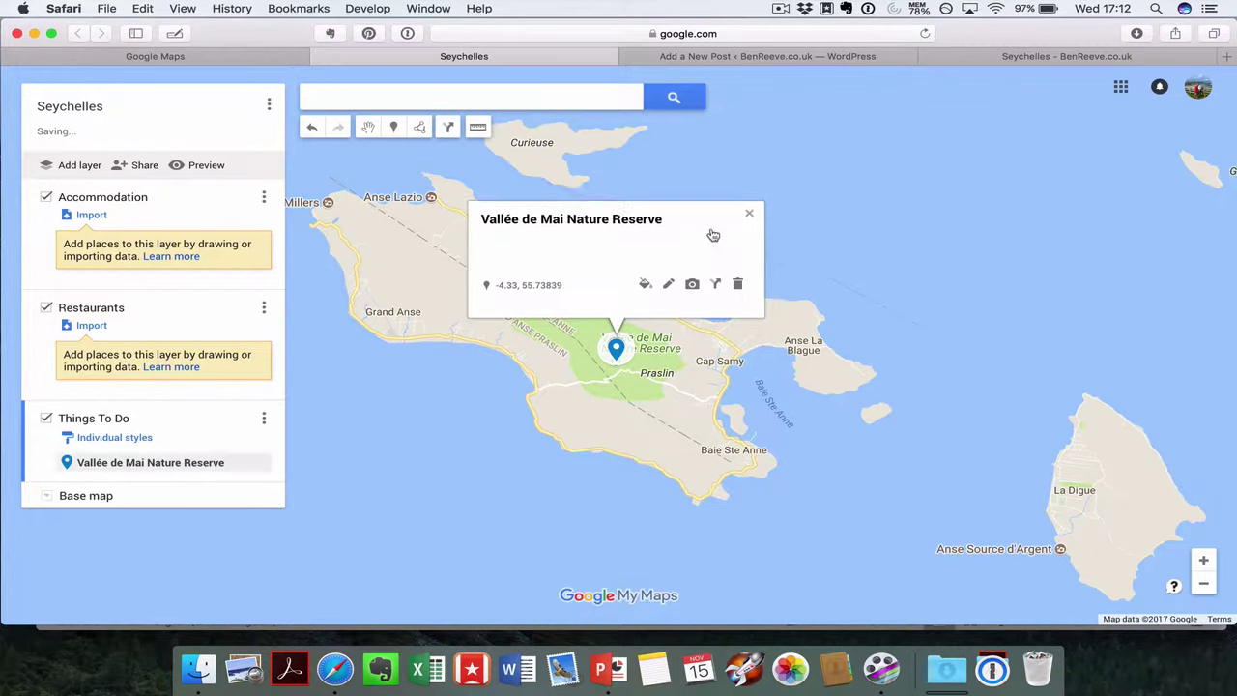
click(1027, 58)
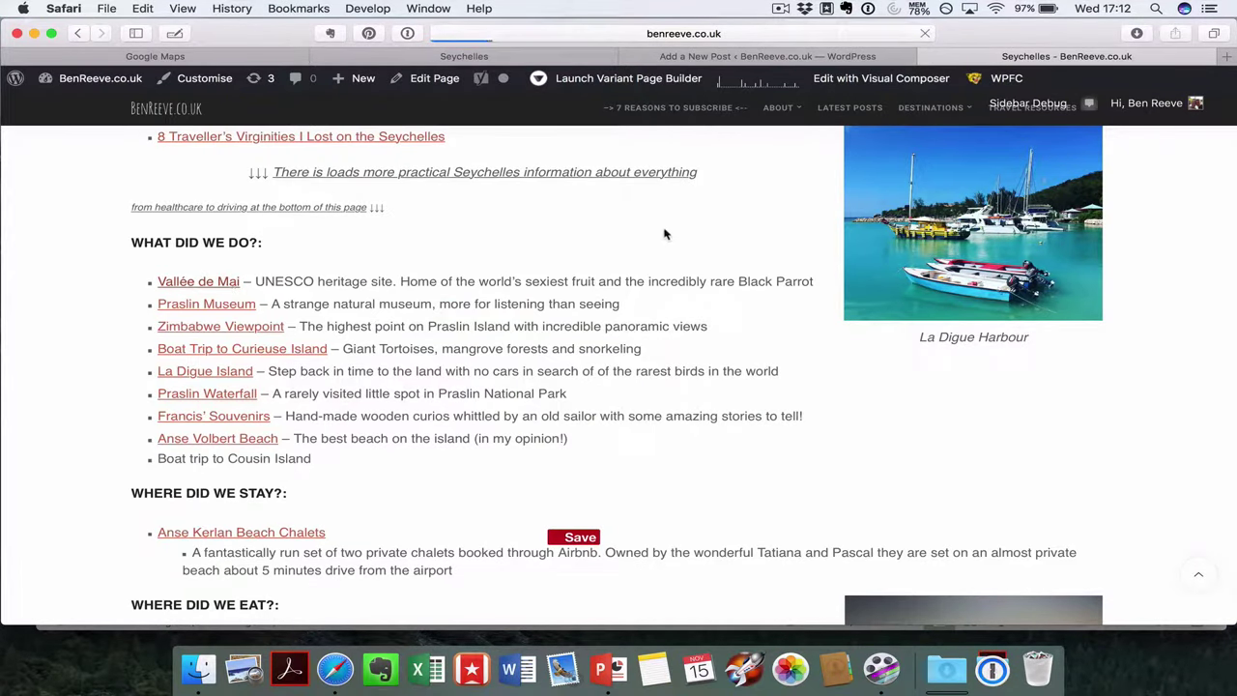
click(674, 37)
key(super+c)
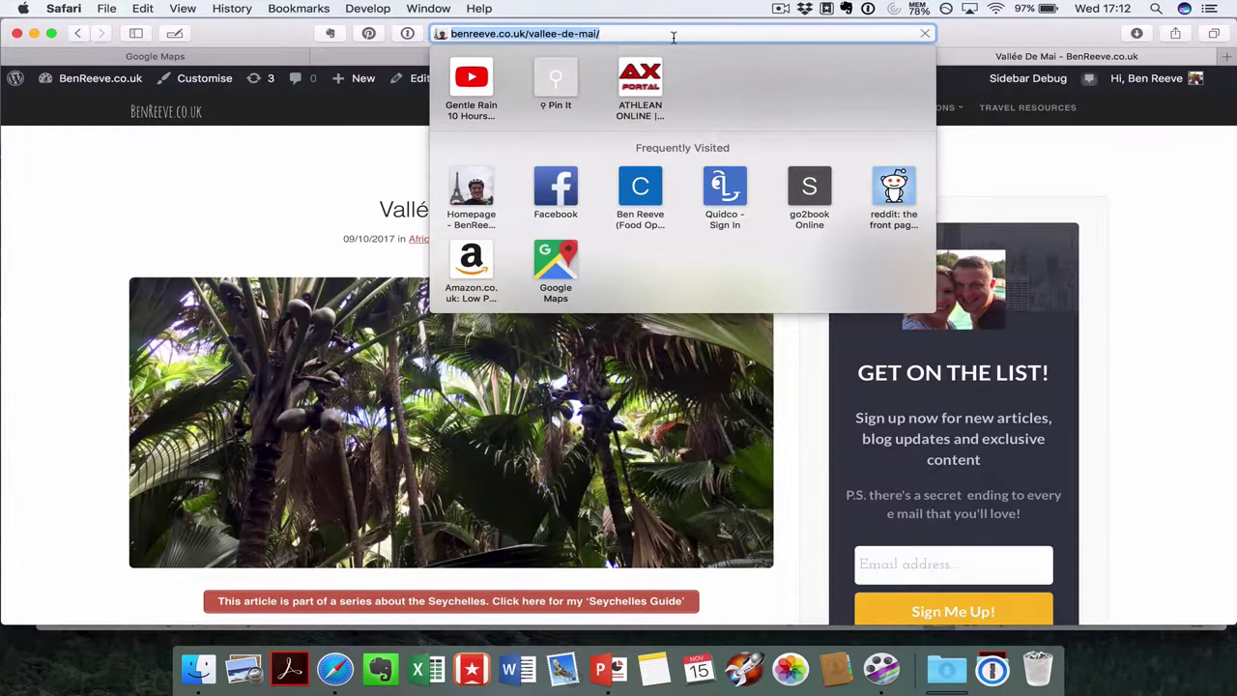
key(Escape)
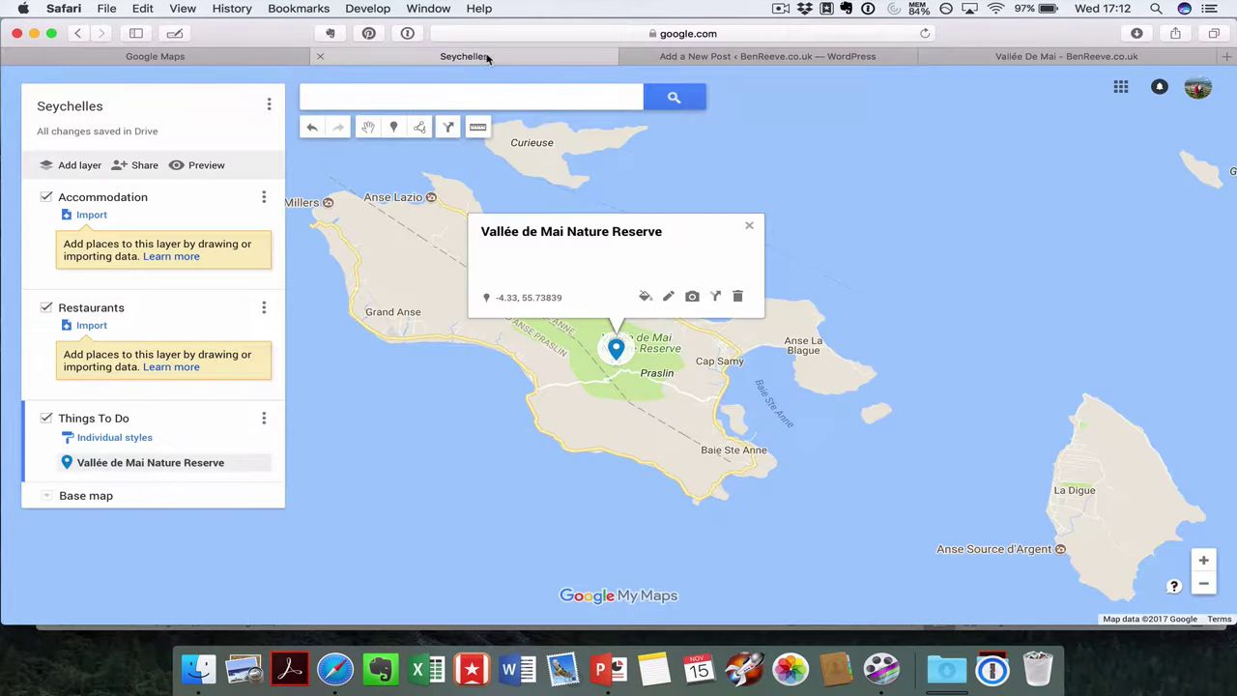
Step: Add the copied blog link ending in /vallee-de-mai/ as the Vallée de Mai Nature Reserve marker's description and save it
click(668, 295)
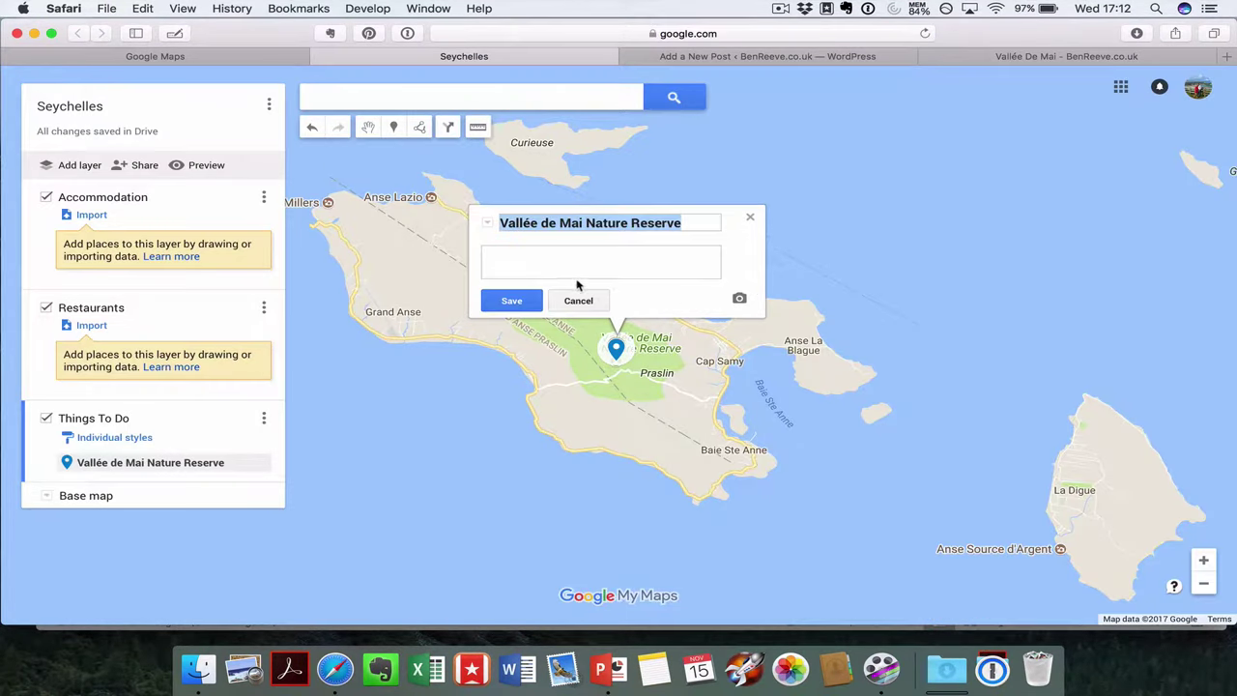
click(536, 261)
key(super+v)
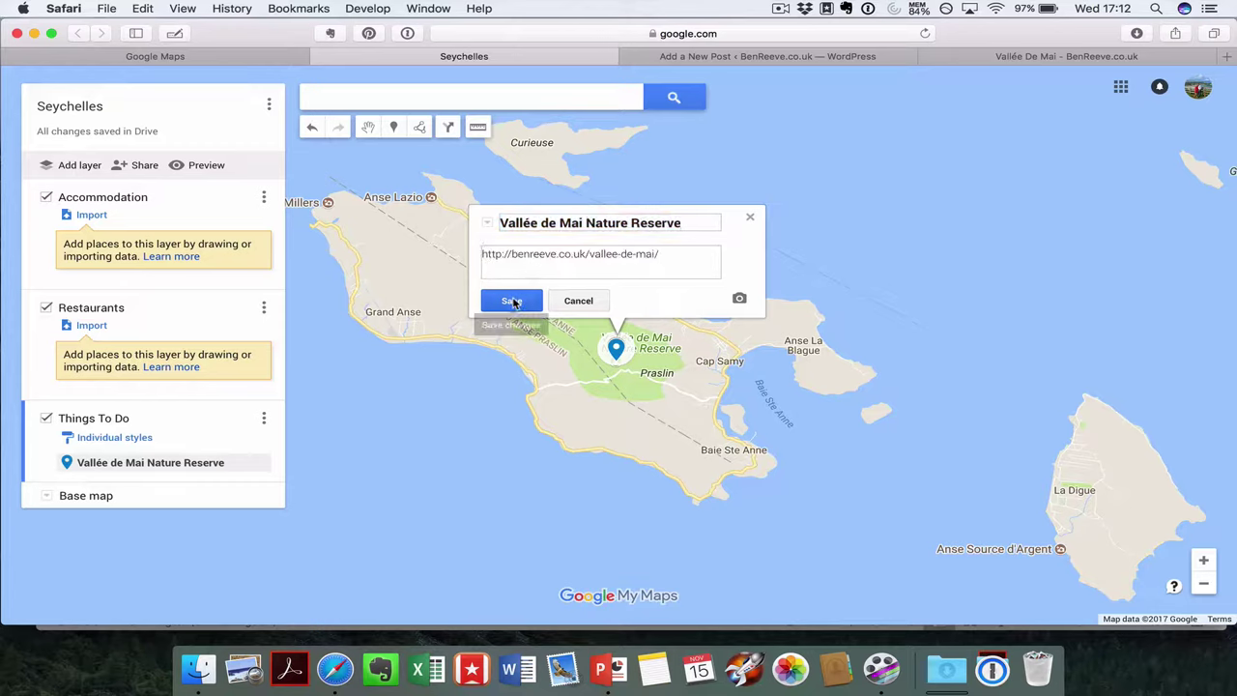
click(509, 302)
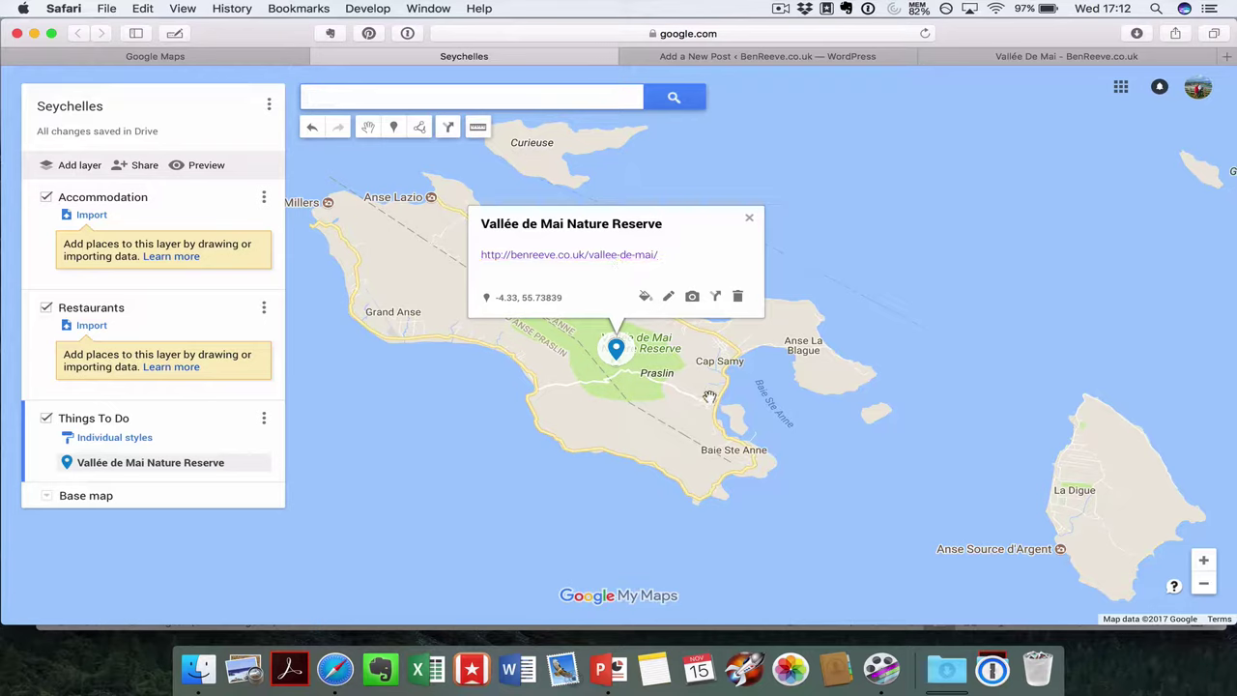
Step: Style the Vallée de Mai Nature Reserve marker with a star icon in red and close its details
click(645, 297)
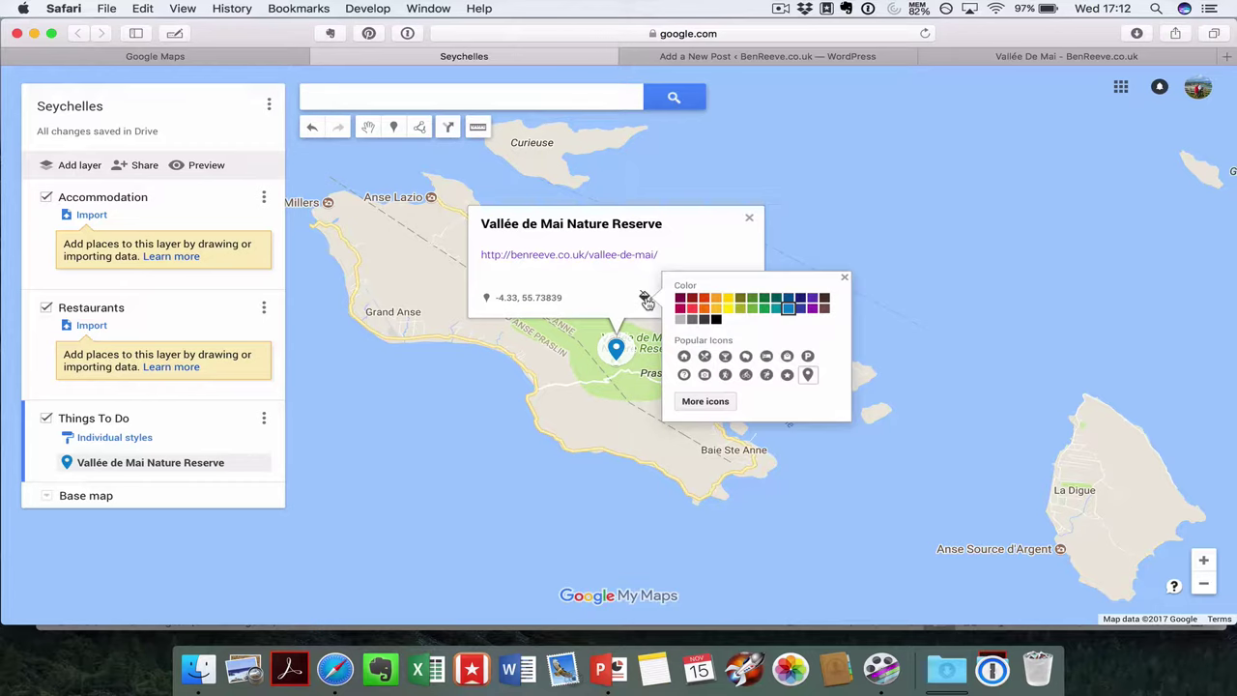
click(787, 375)
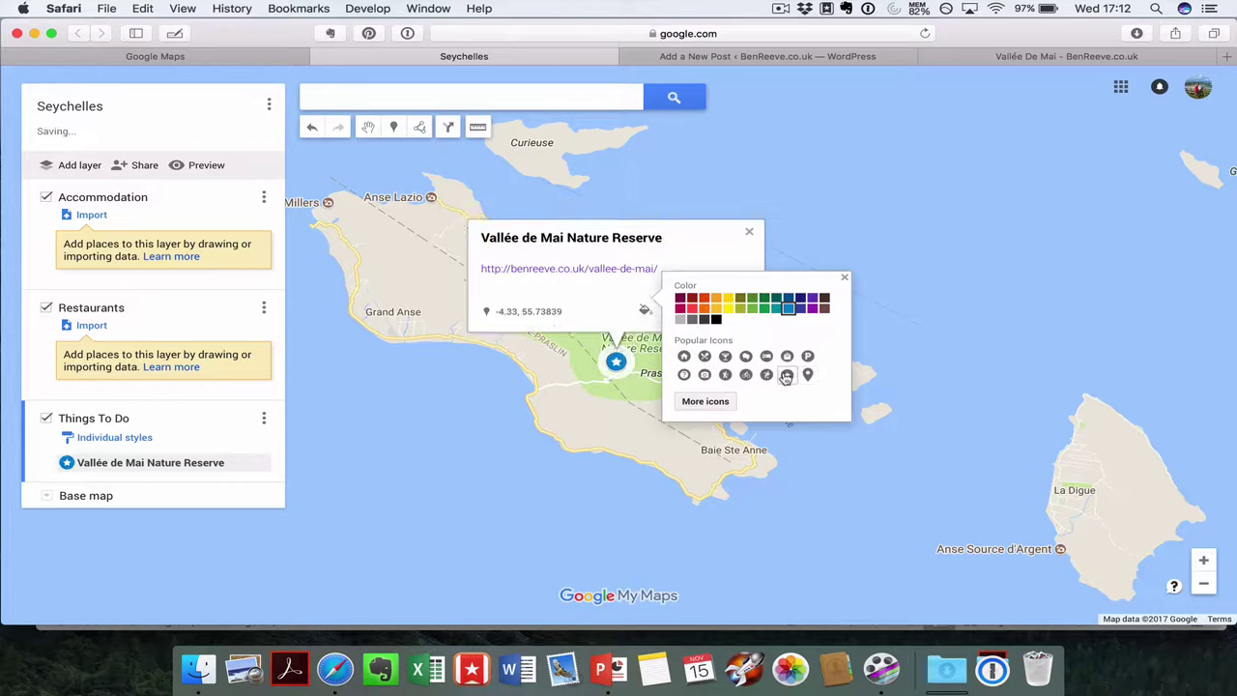
click(692, 308)
click(845, 277)
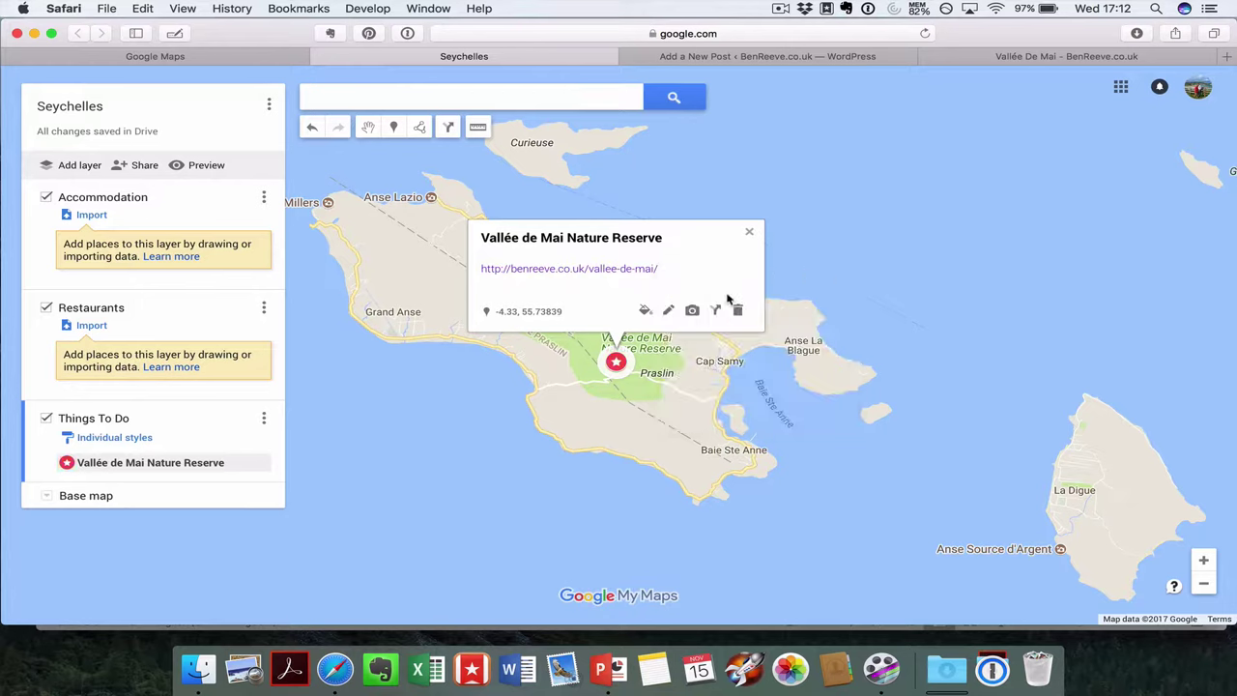
click(749, 233)
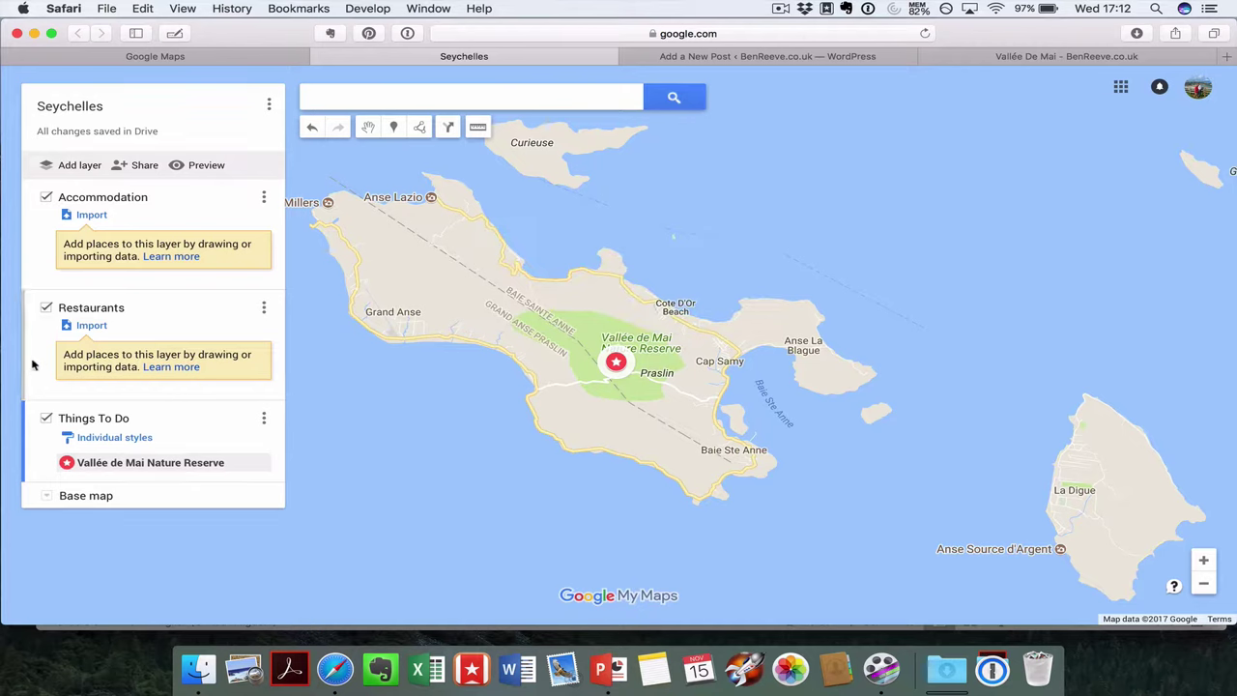
Step: Search the custom map for "coco rouge" and choose Coco Rouge, Cap Samy, Seychelles
click(325, 105)
text(coco )
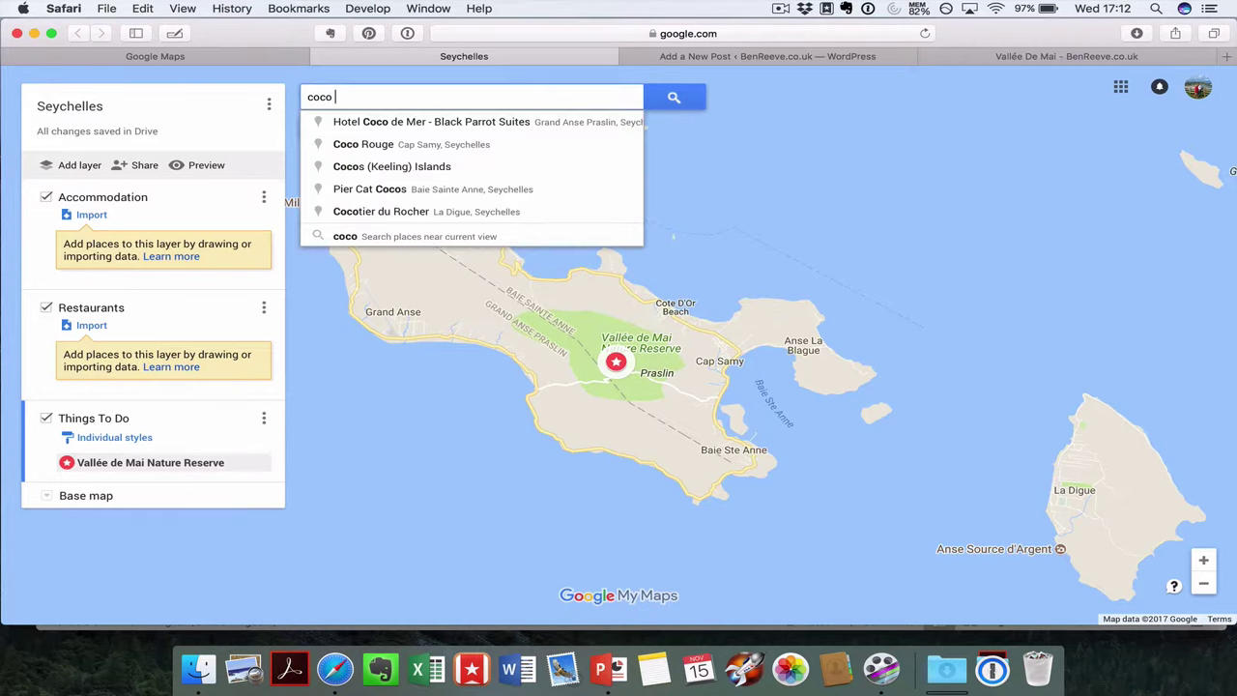
text(rouge)
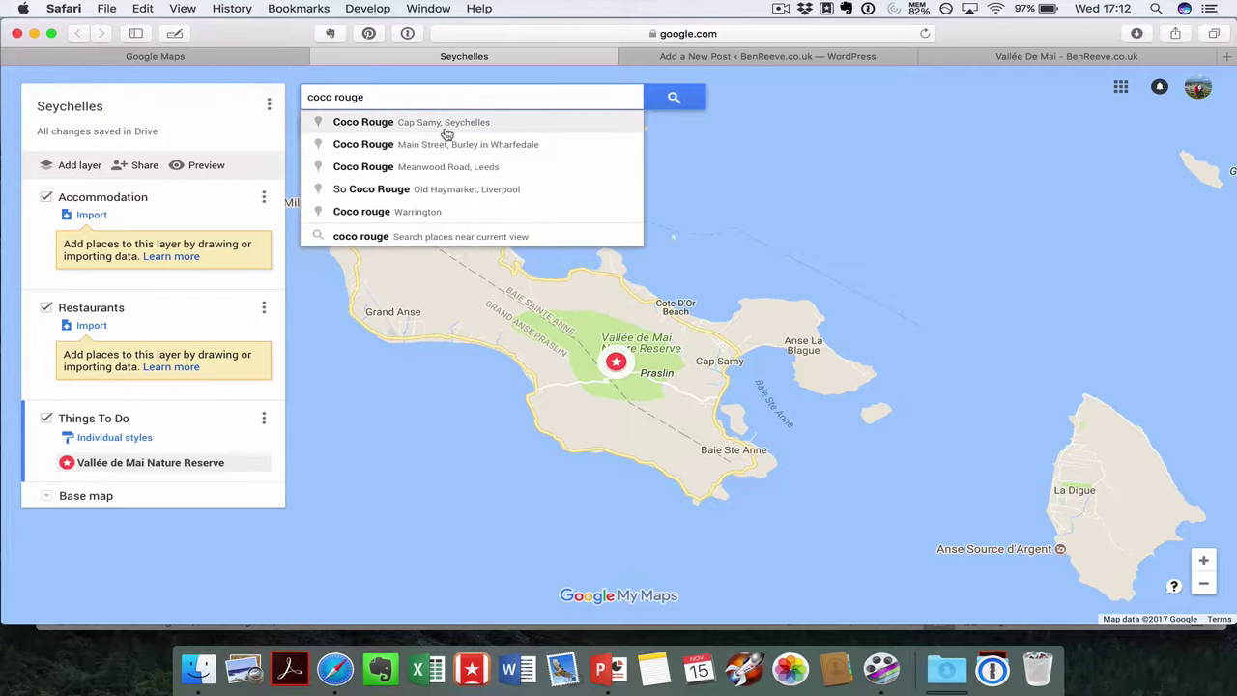
click(447, 134)
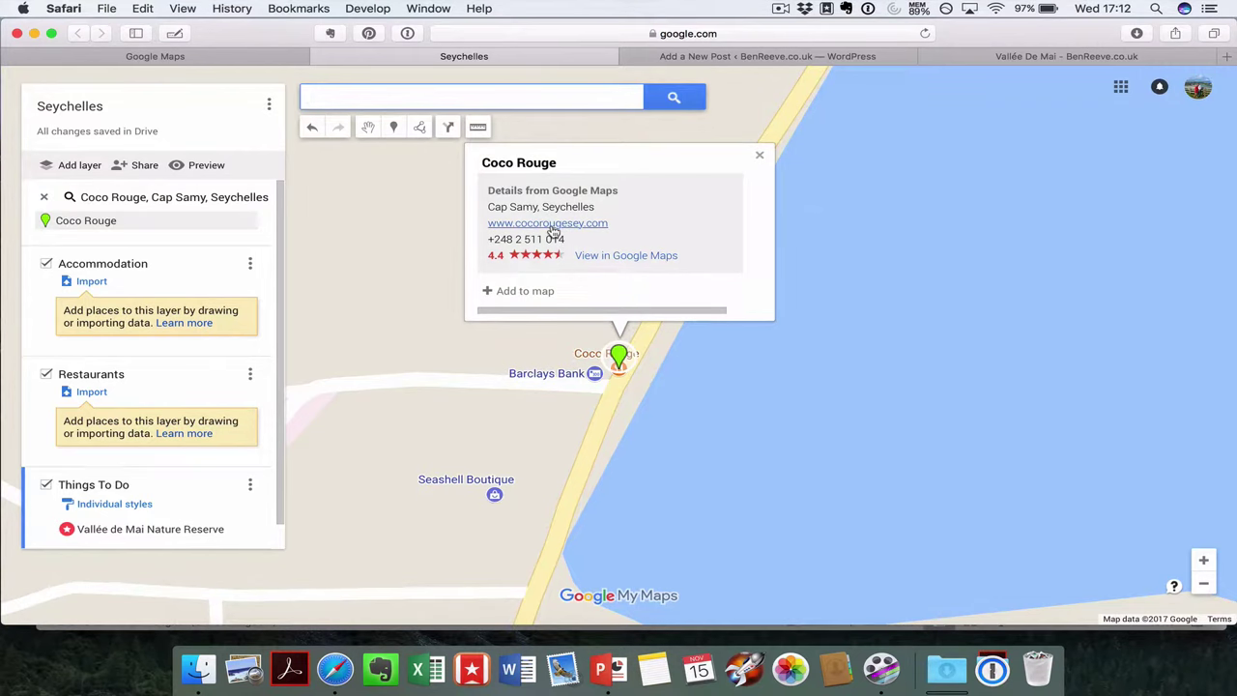
Step: Add Coco Rouge to the map in the Restaurants layer and remove its Google Maps details
click(1204, 587)
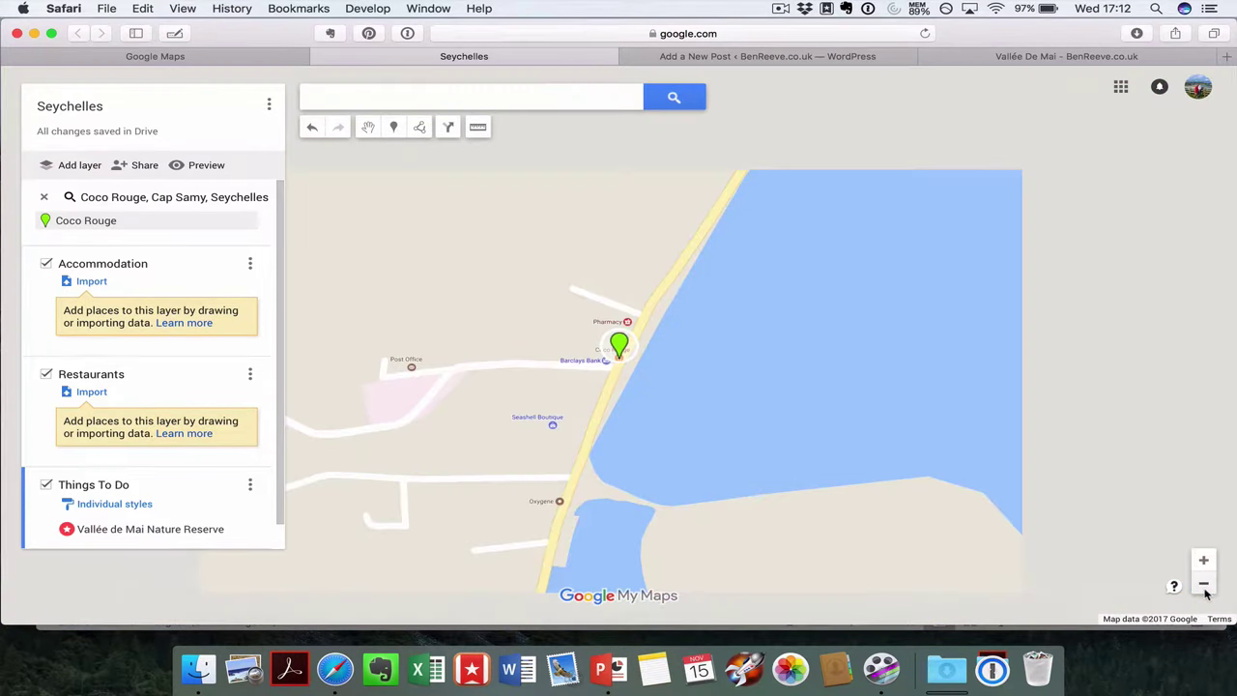
click(1204, 587)
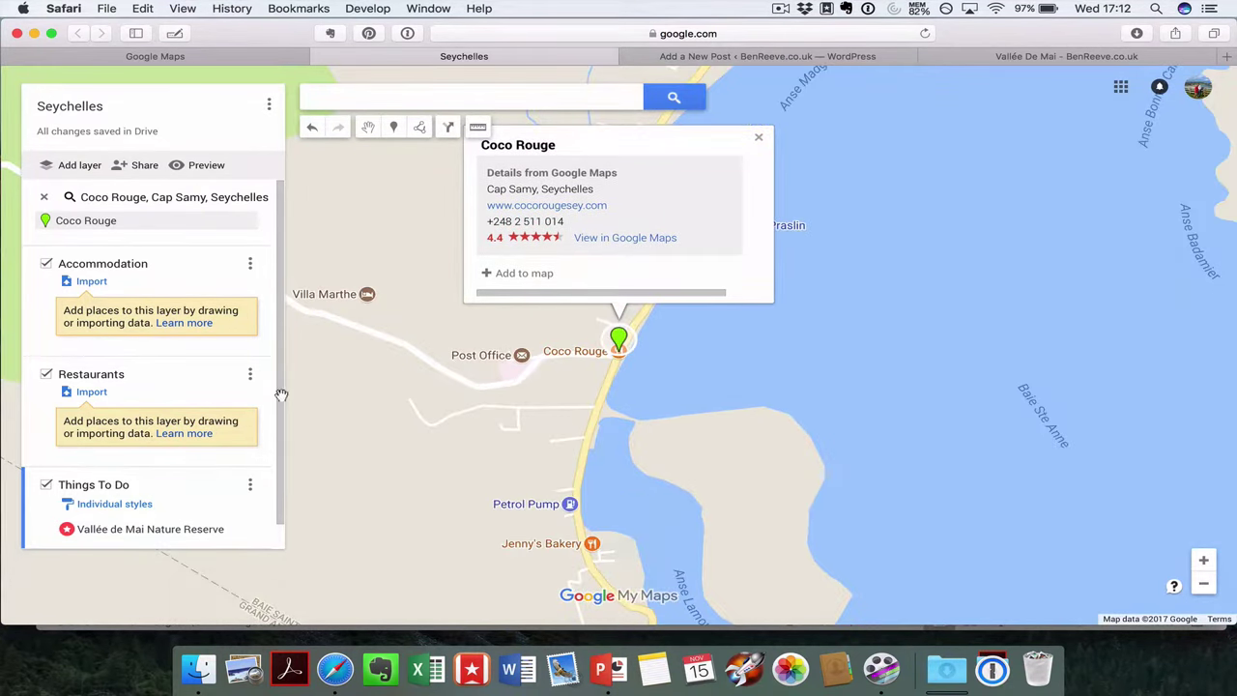
click(37, 421)
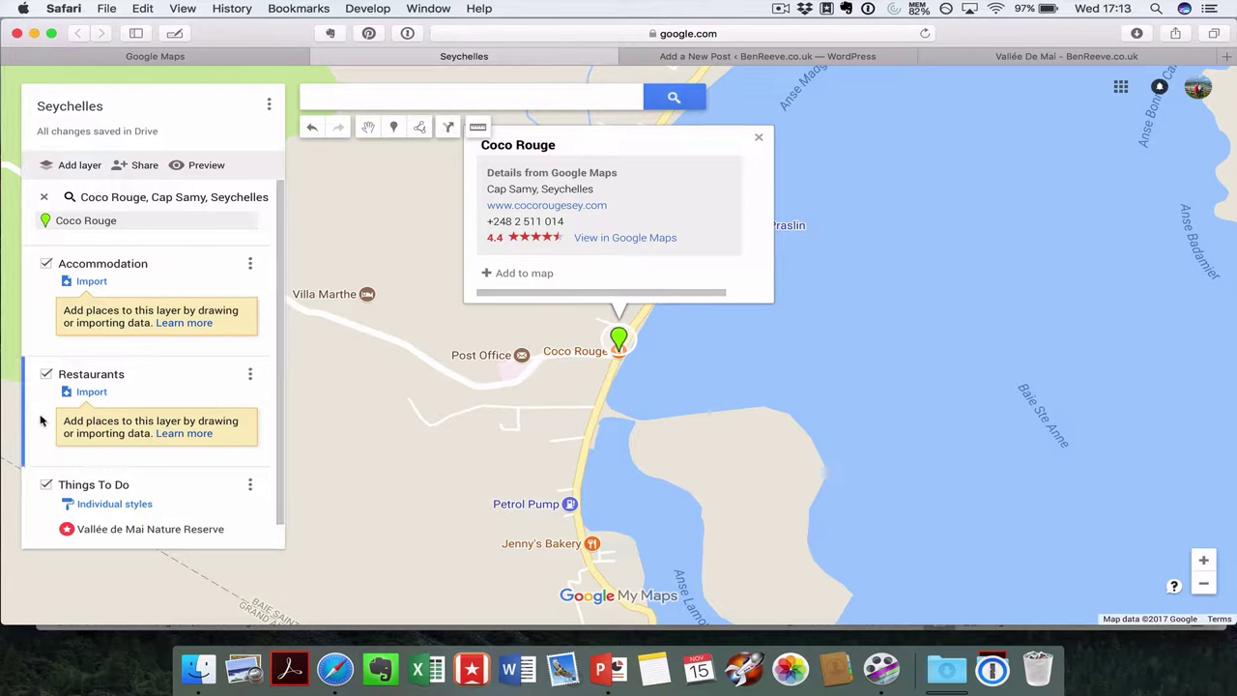
click(523, 274)
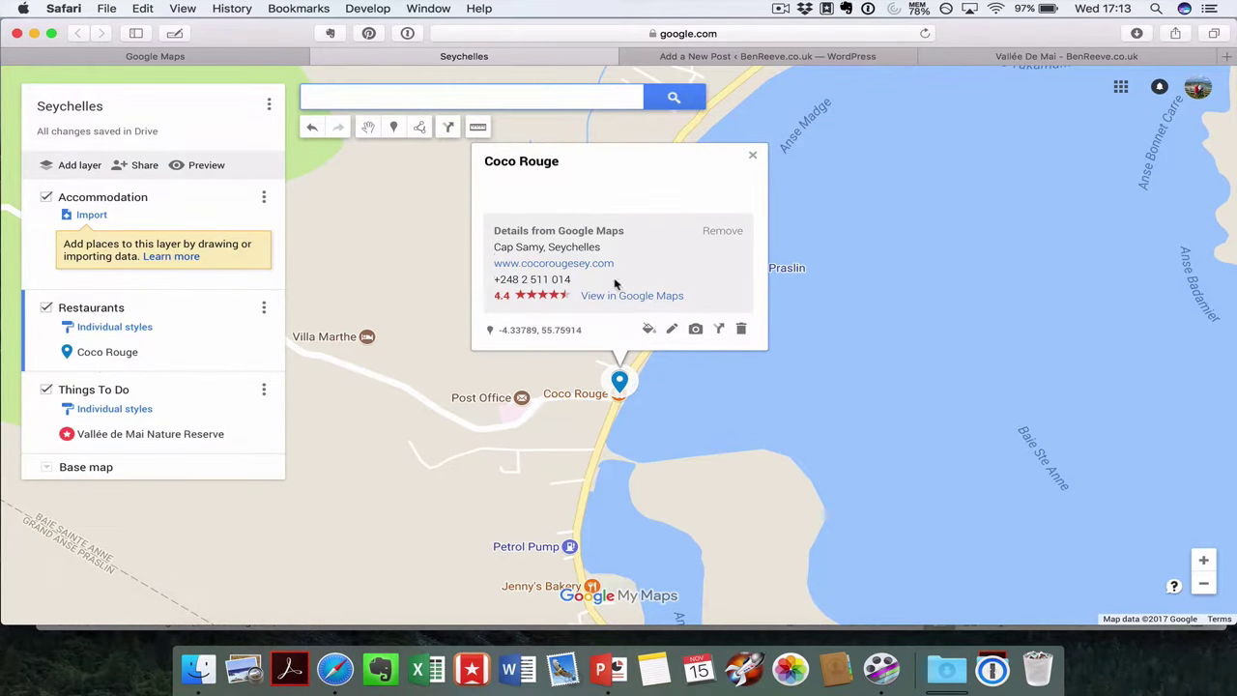
click(723, 231)
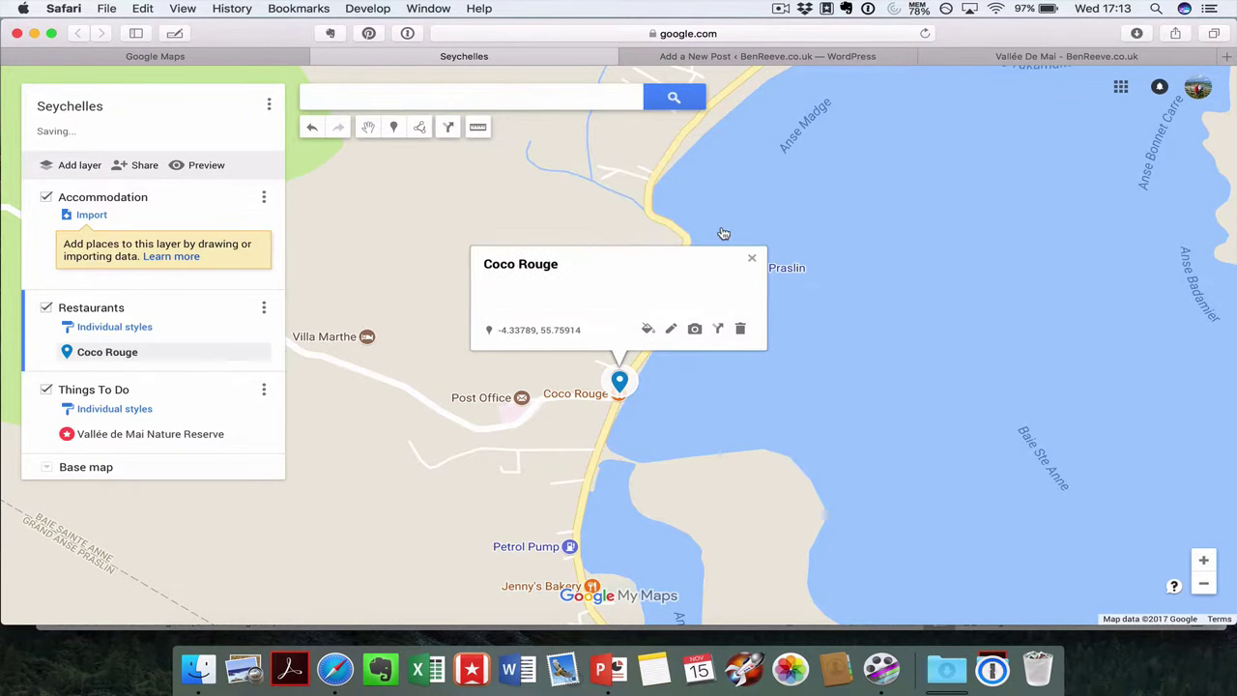
Step: Open the Coco Rouge article from the Where Did We Eat list in the blog's Seychelles guide and copy its web address
click(982, 57)
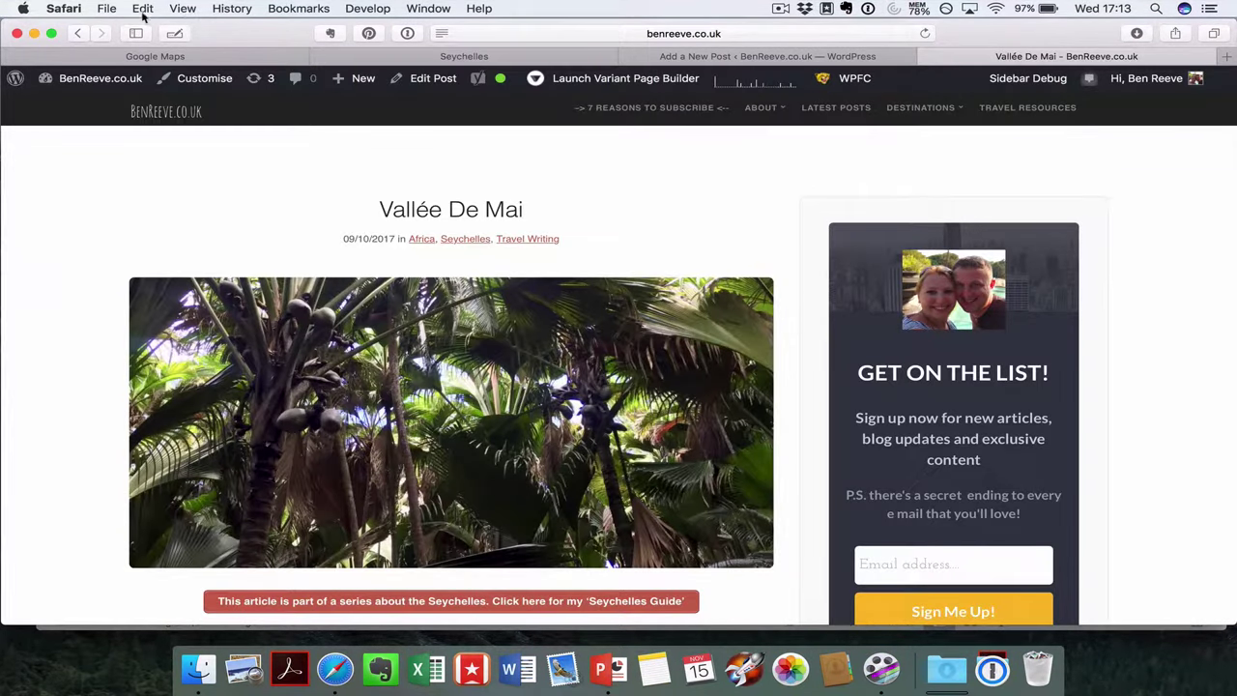
click(79, 34)
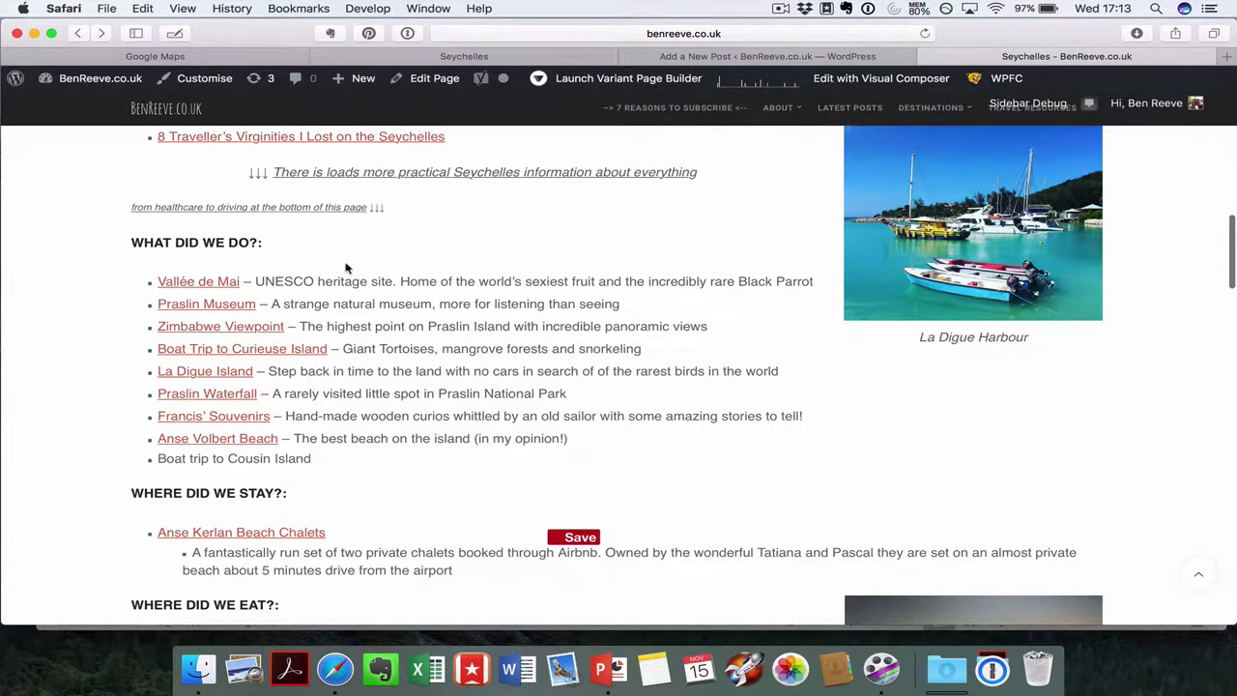
scroll(347, 275, down, 5)
click(214, 454)
click(703, 34)
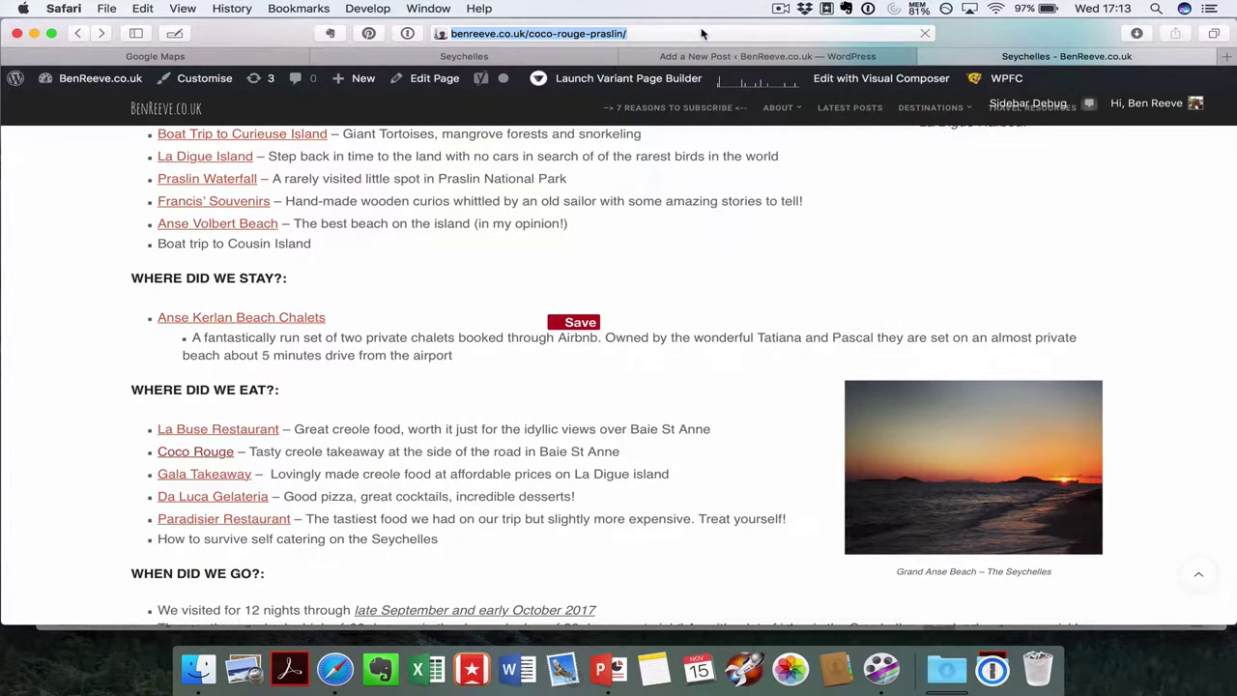
click(701, 30)
key(super+c)
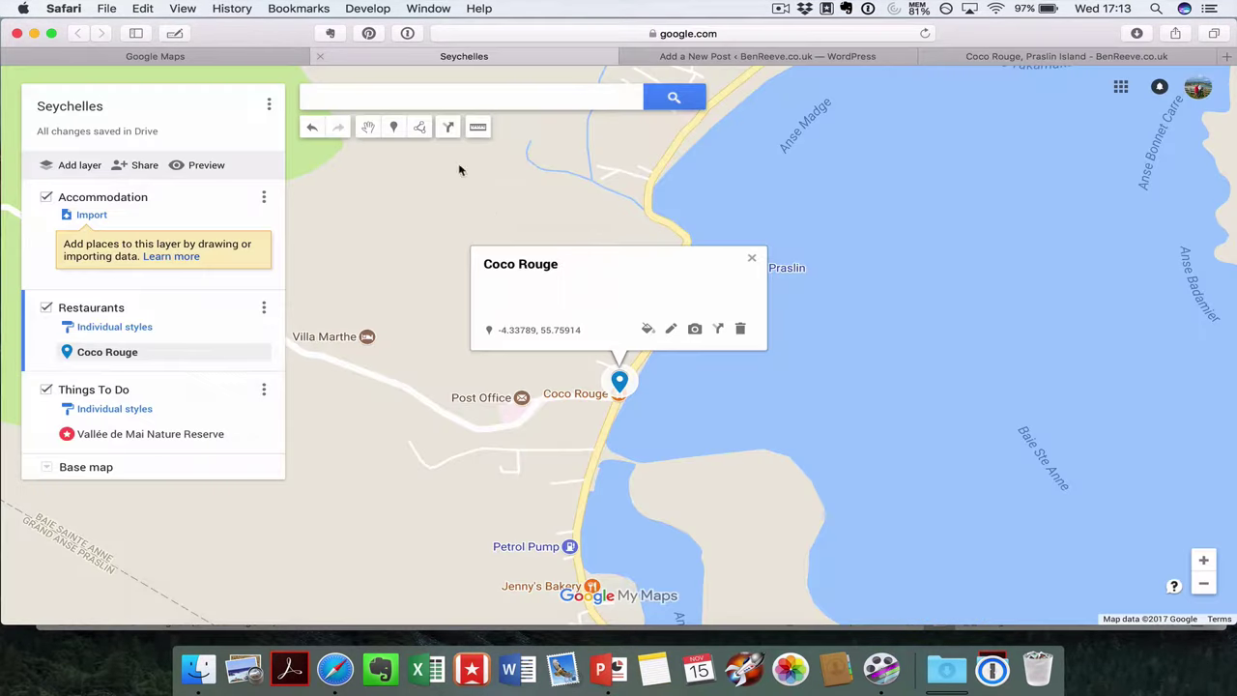
Step: Add the copied blog link ending in /coco-rouge-praslin/ as the Coco Rouge marker's description on the custom map and save it
click(383, 56)
click(671, 328)
click(558, 298)
key(super+v)
click(514, 333)
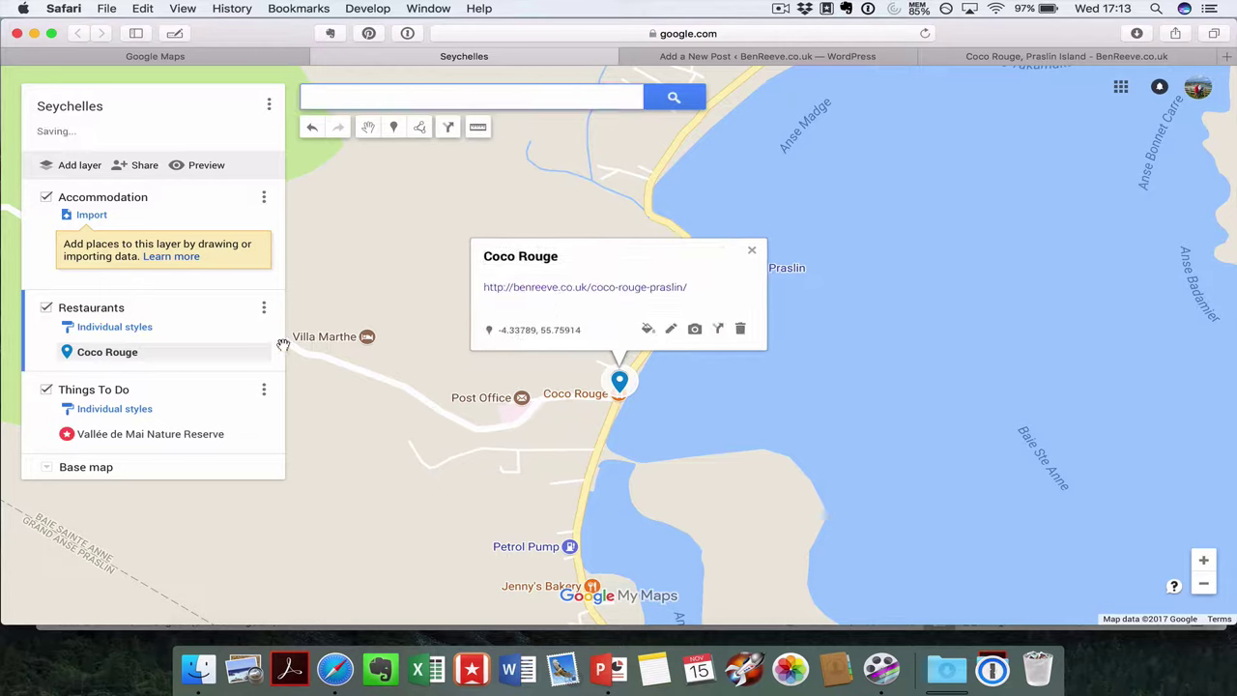
Step: Style the Coco Rouge marker with the restaurant icon in green and close its details
click(648, 329)
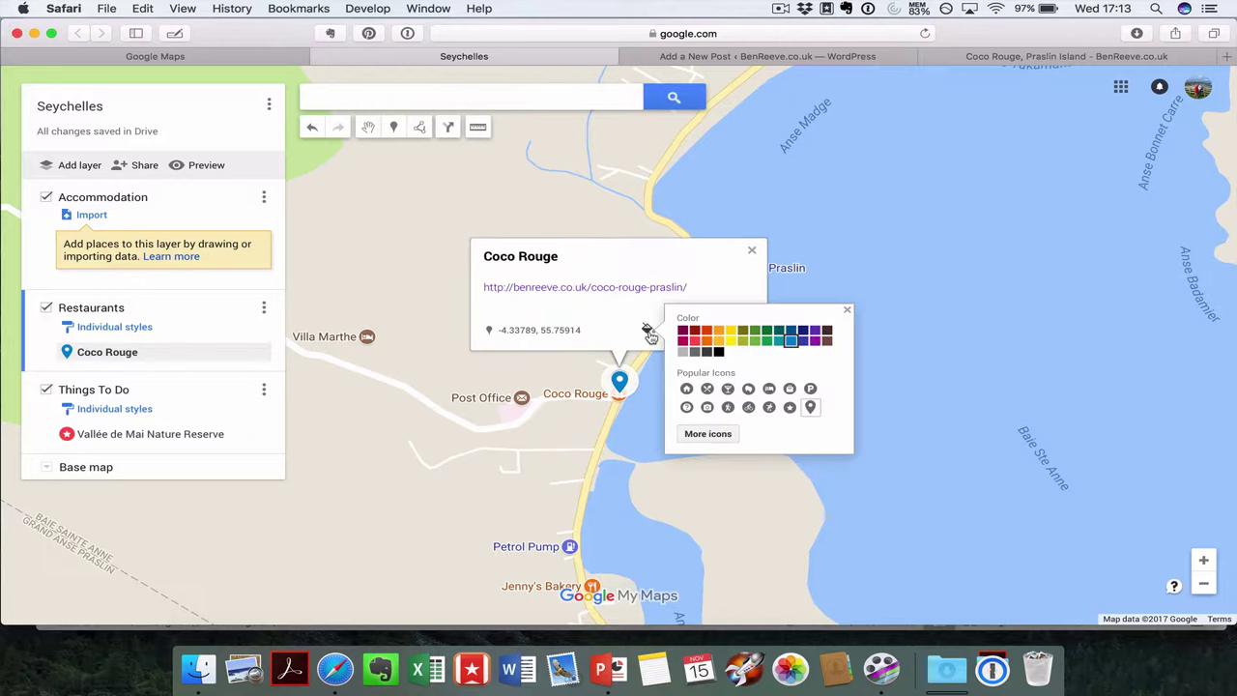
click(707, 388)
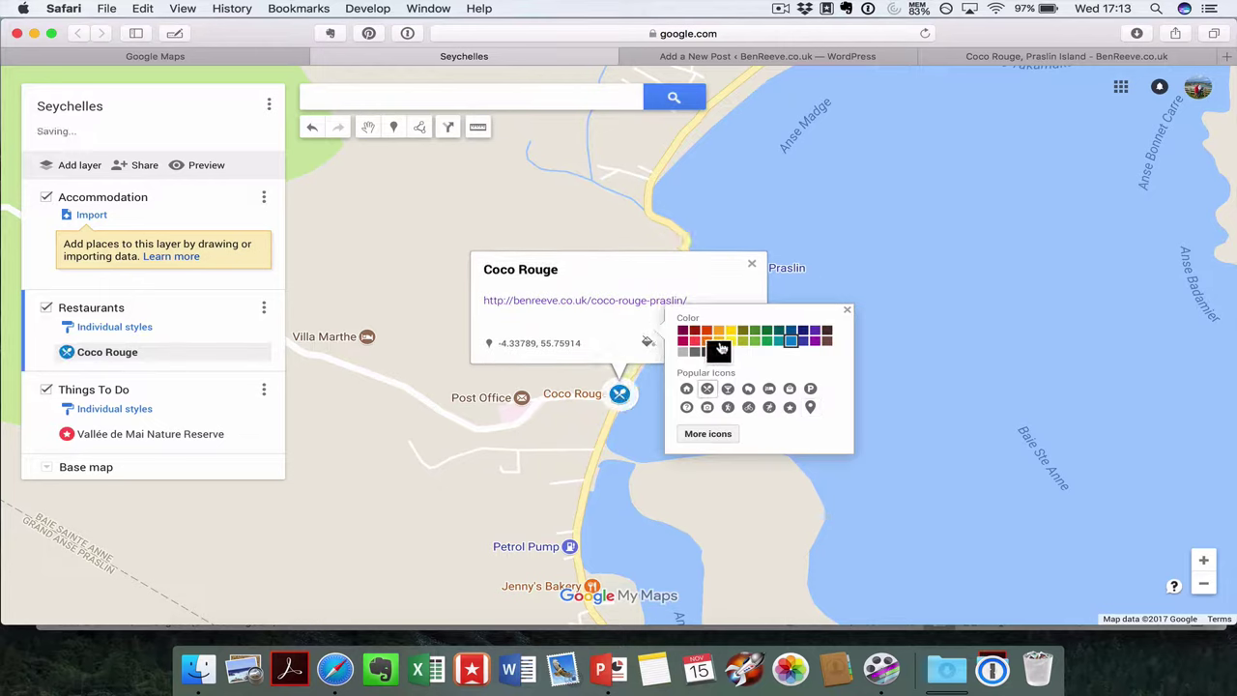
click(766, 340)
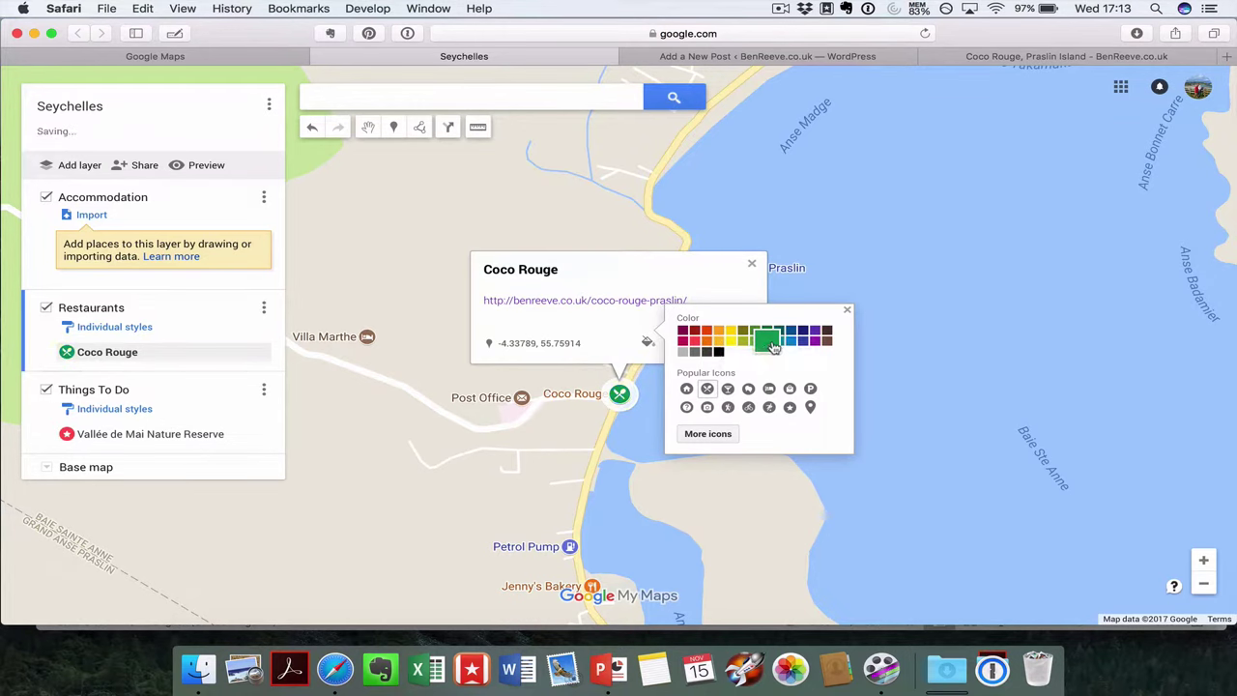
click(751, 264)
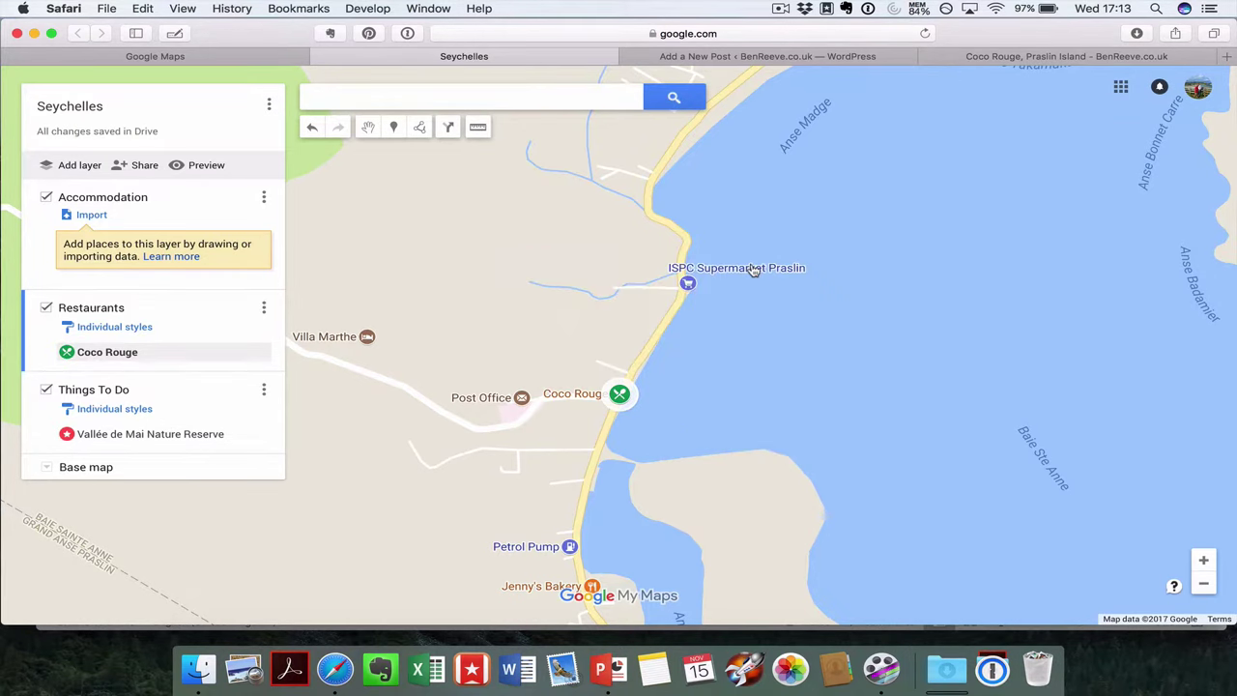
Step: Examine the placed markers and their surroundings on Praslin and the neighbouring islands at different map scales
click(1206, 593)
click(1205, 593)
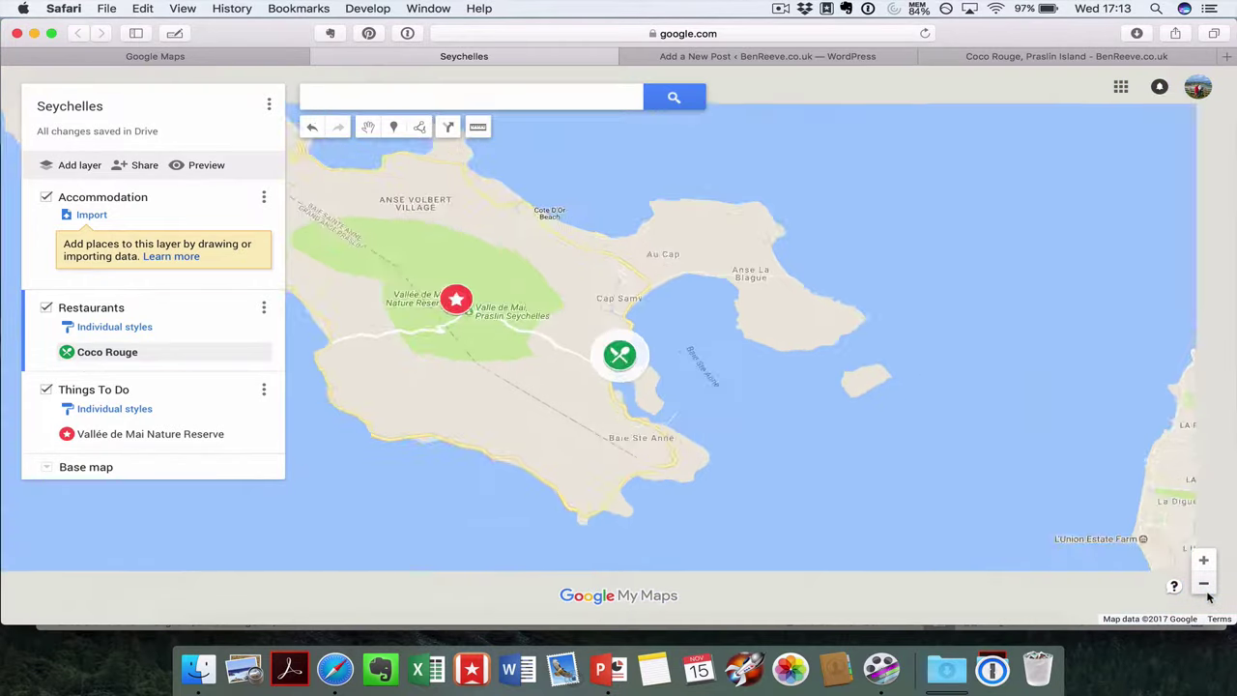
click(1206, 592)
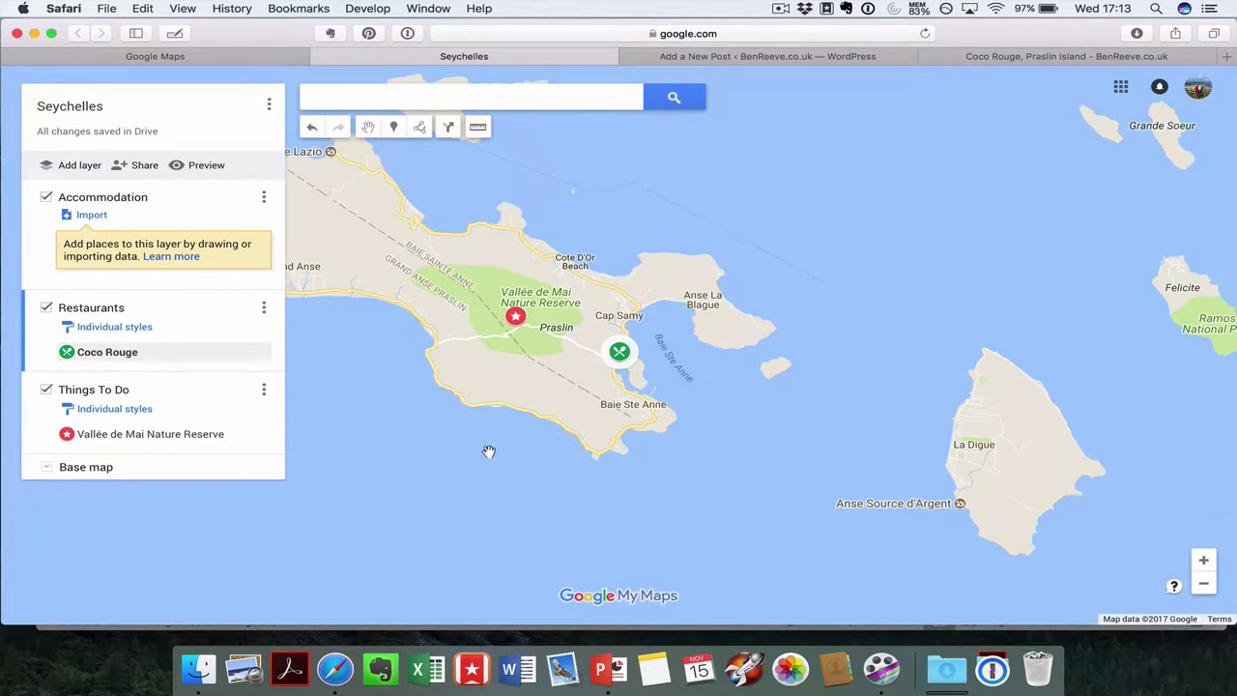
drag(489, 453, 611, 503)
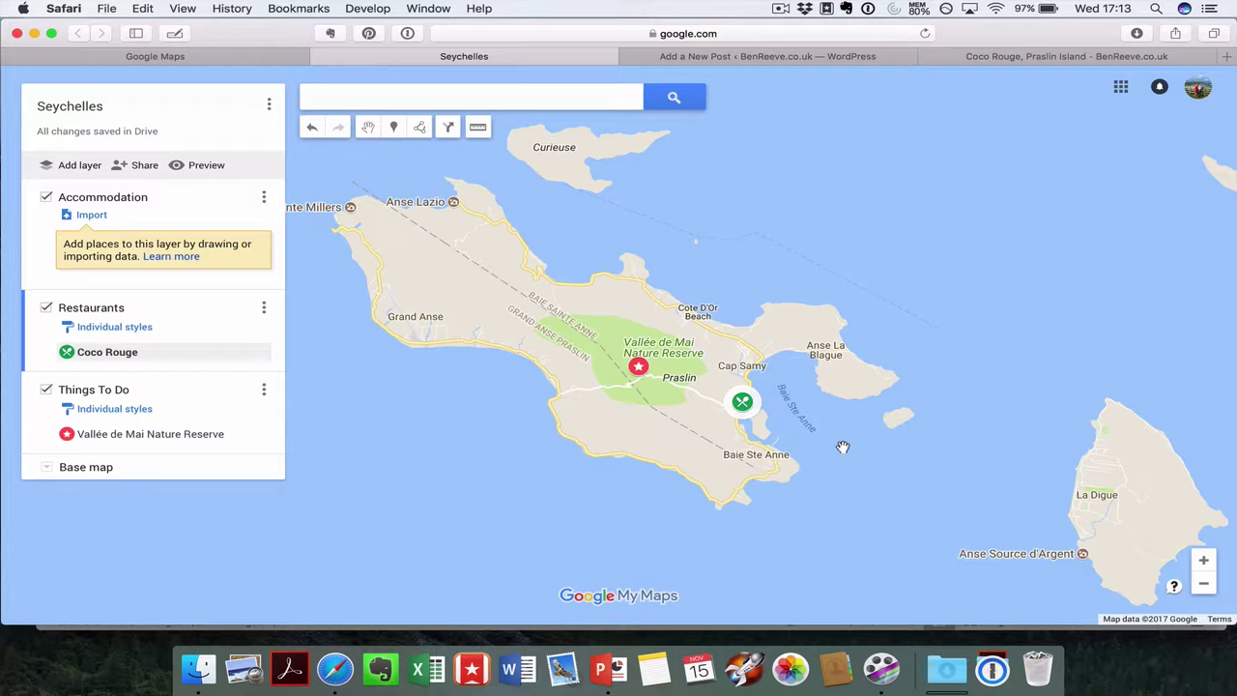
click(1204, 584)
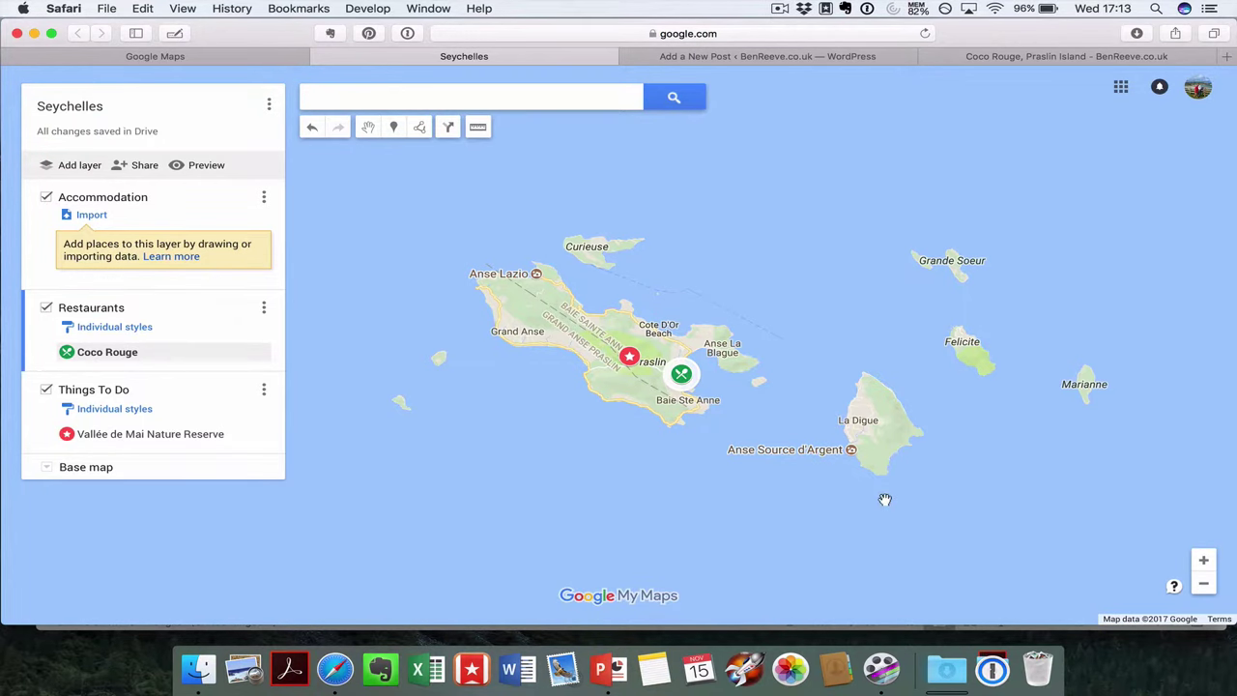
double_click(1204, 561)
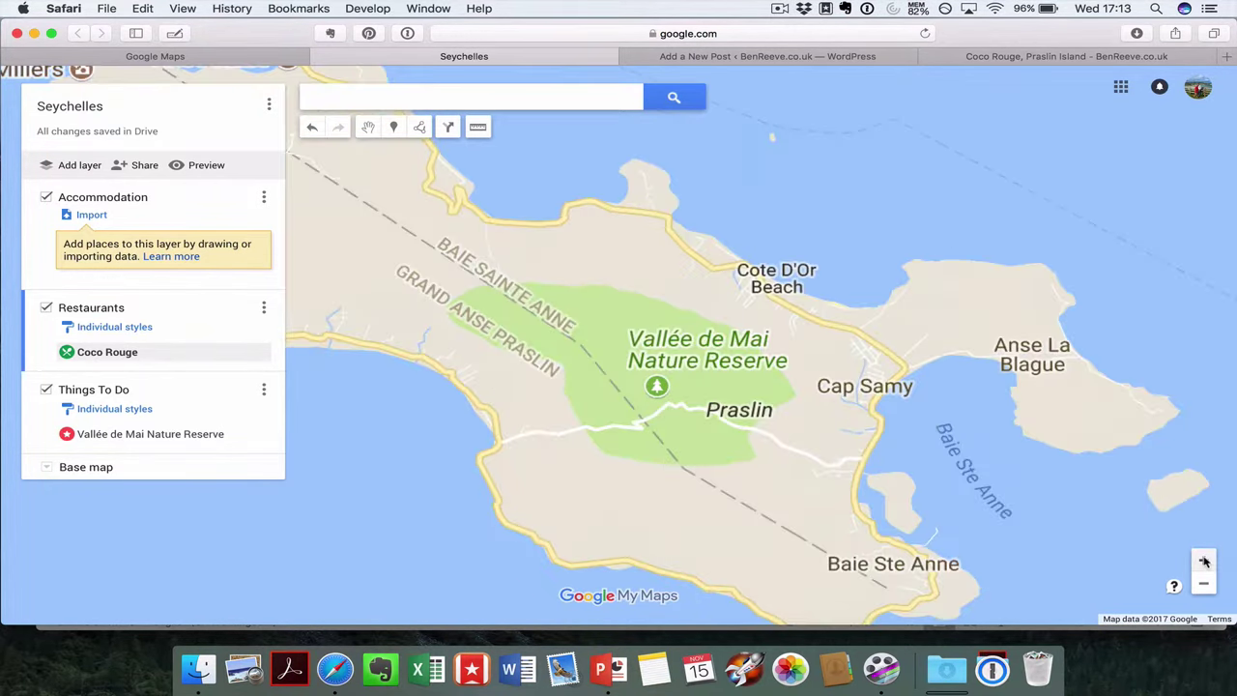
scroll(566, 384, up, 3)
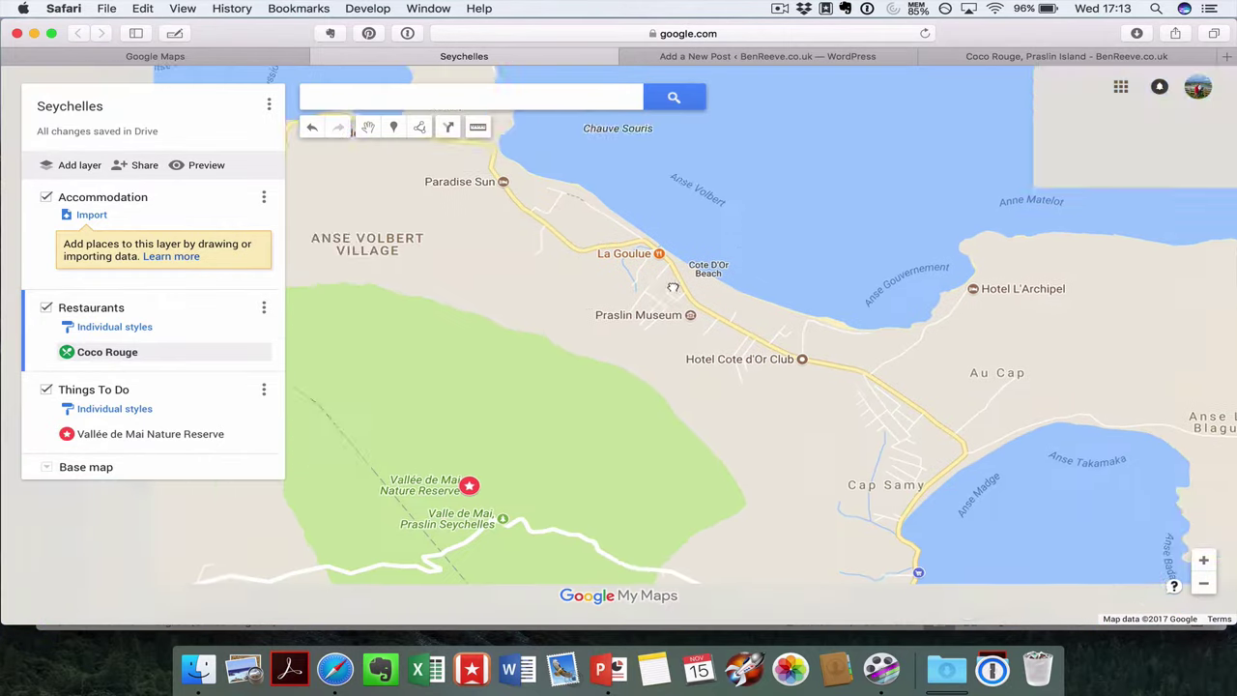
drag(673, 288, 806, 228)
click(1204, 584)
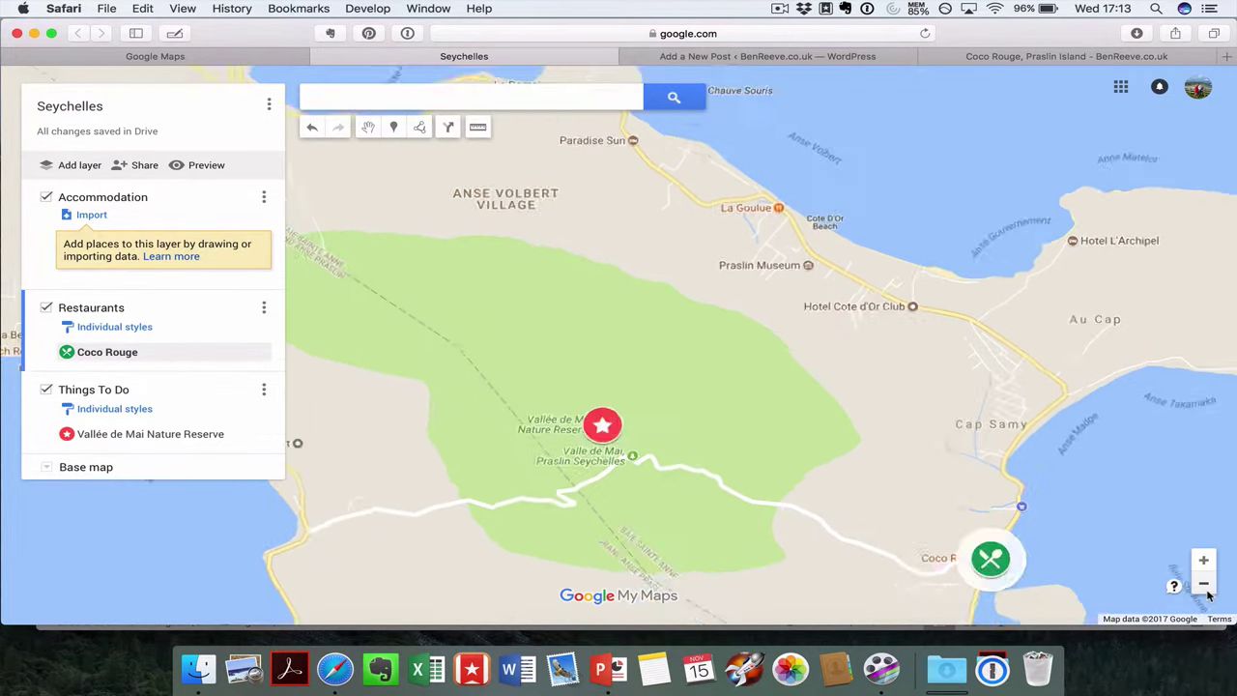
Step: Set the map's default view to the wider area covering Praslin, Curieuse, La Digue and Marianne
click(1204, 583)
click(1204, 583)
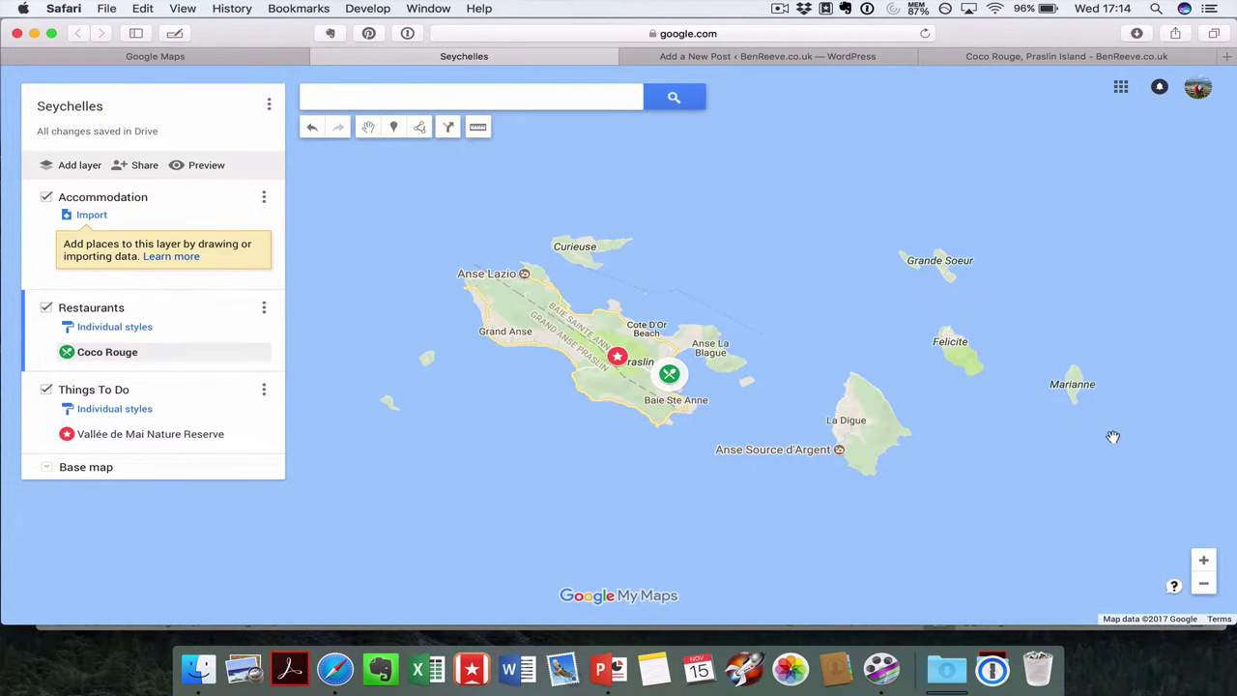
click(268, 104)
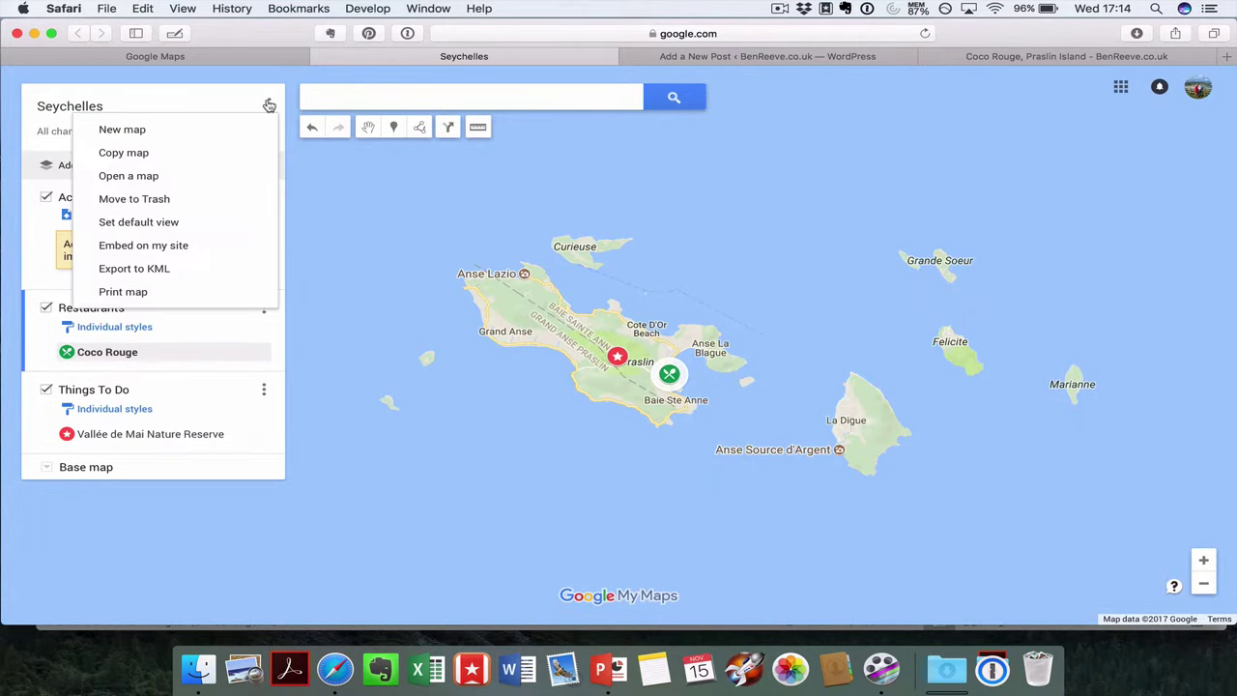
click(168, 222)
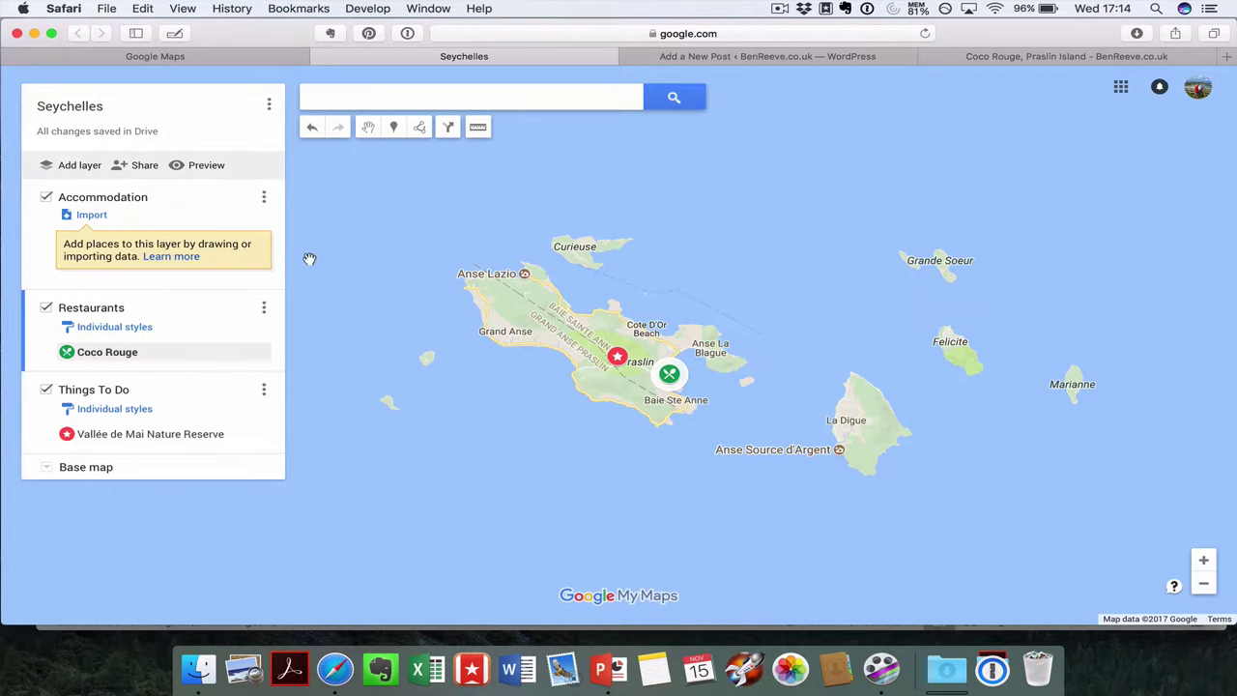
Step: Try to get the code for embedding the Seychelles map on a website
click(269, 105)
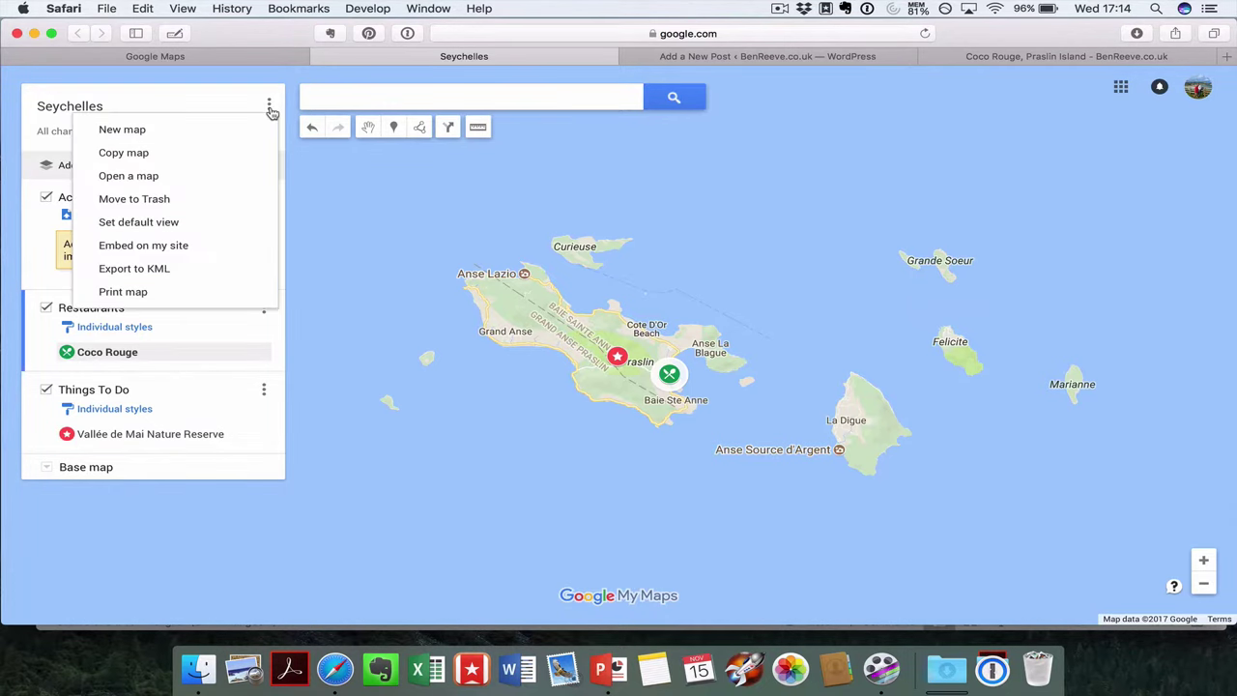
click(193, 252)
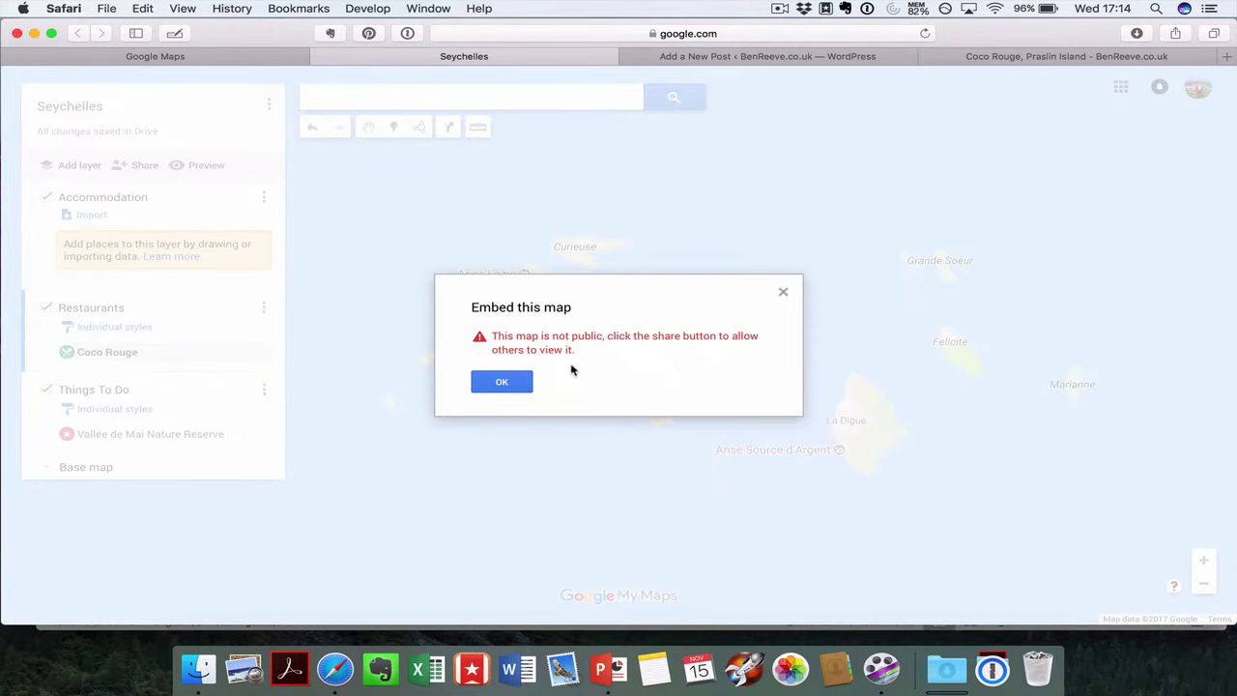
click(783, 291)
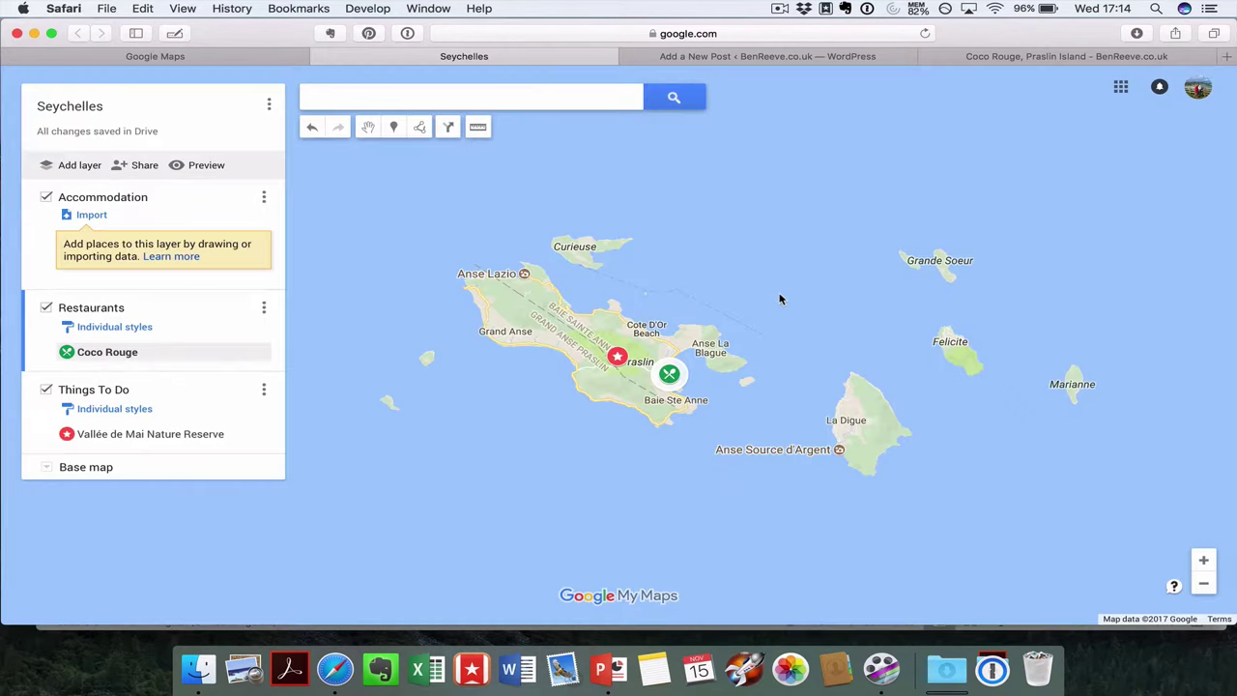
Step: Change the map's link sharing to Public on the web with view access and save the sharing settings
click(133, 167)
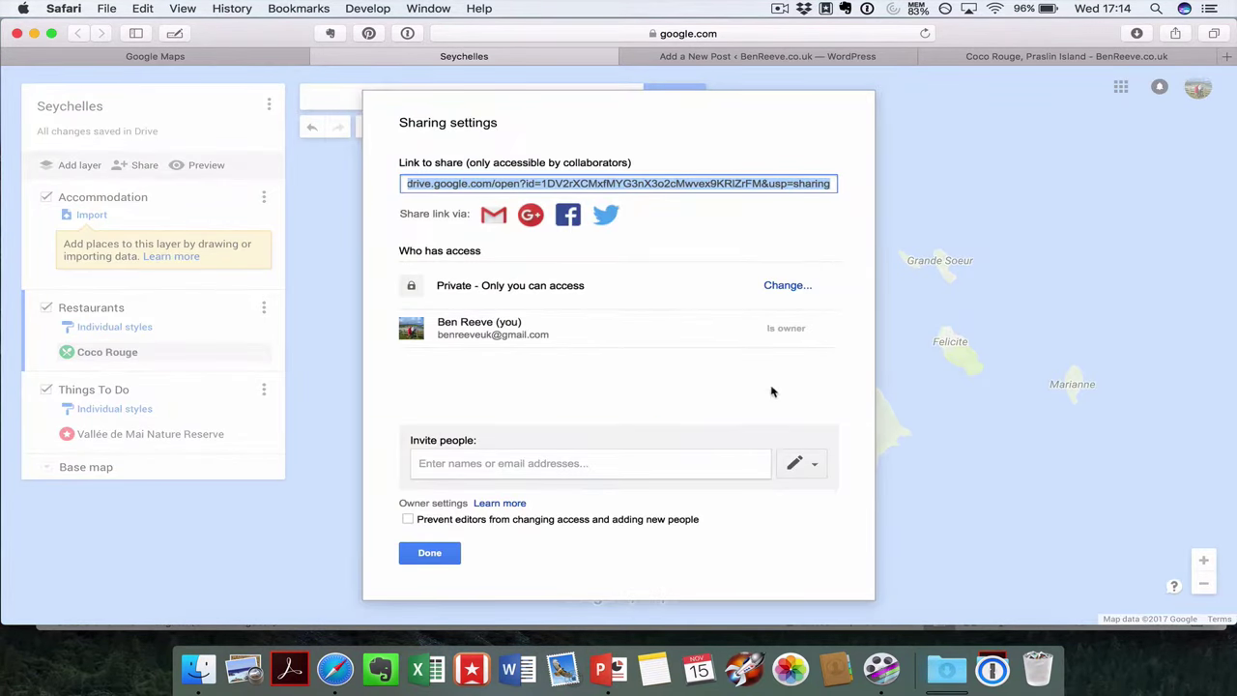
click(785, 287)
click(431, 291)
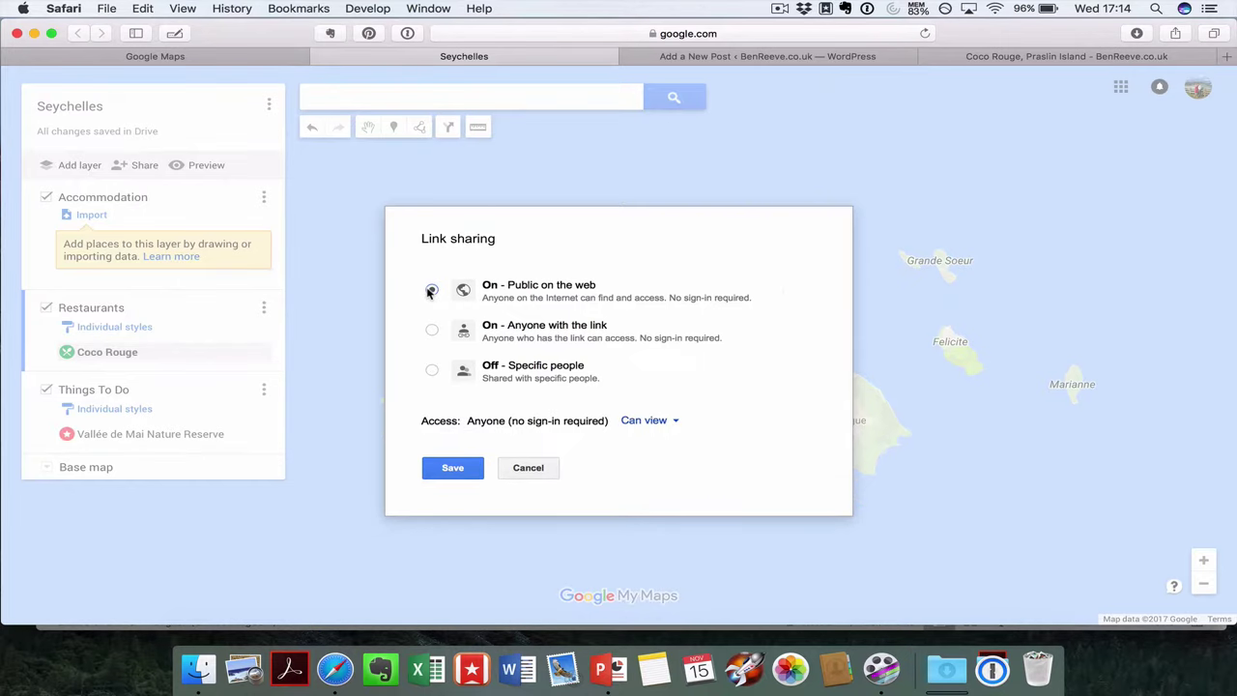
click(454, 473)
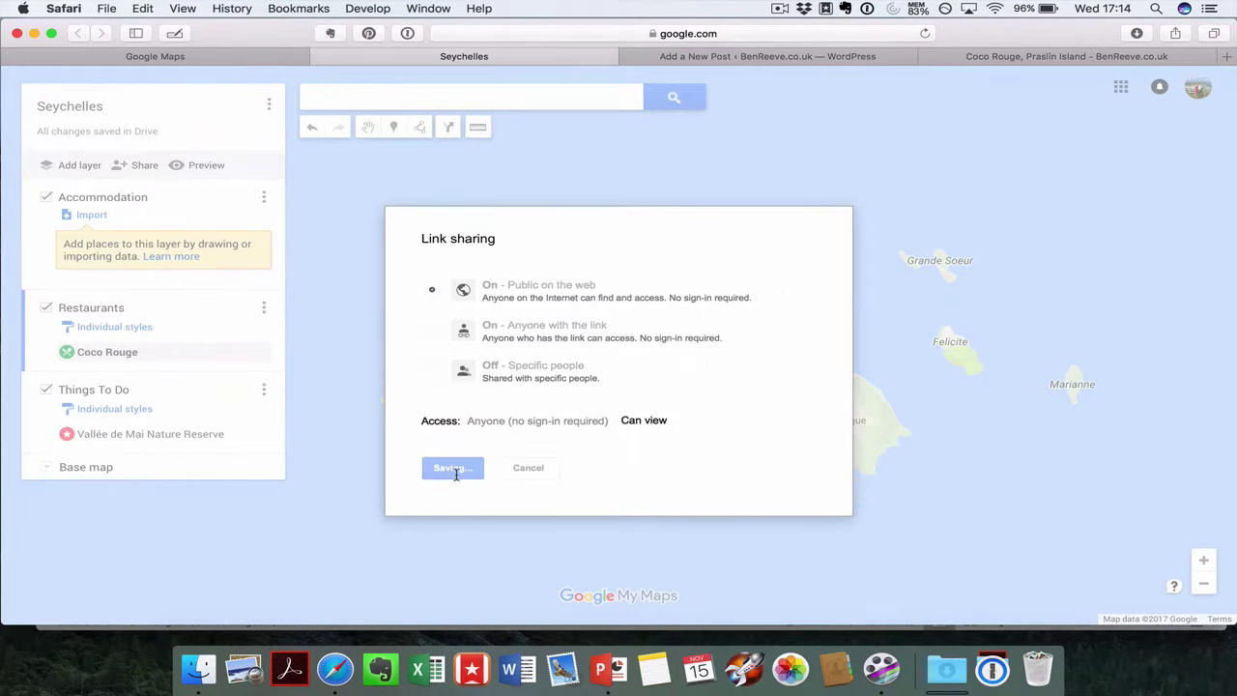
click(429, 555)
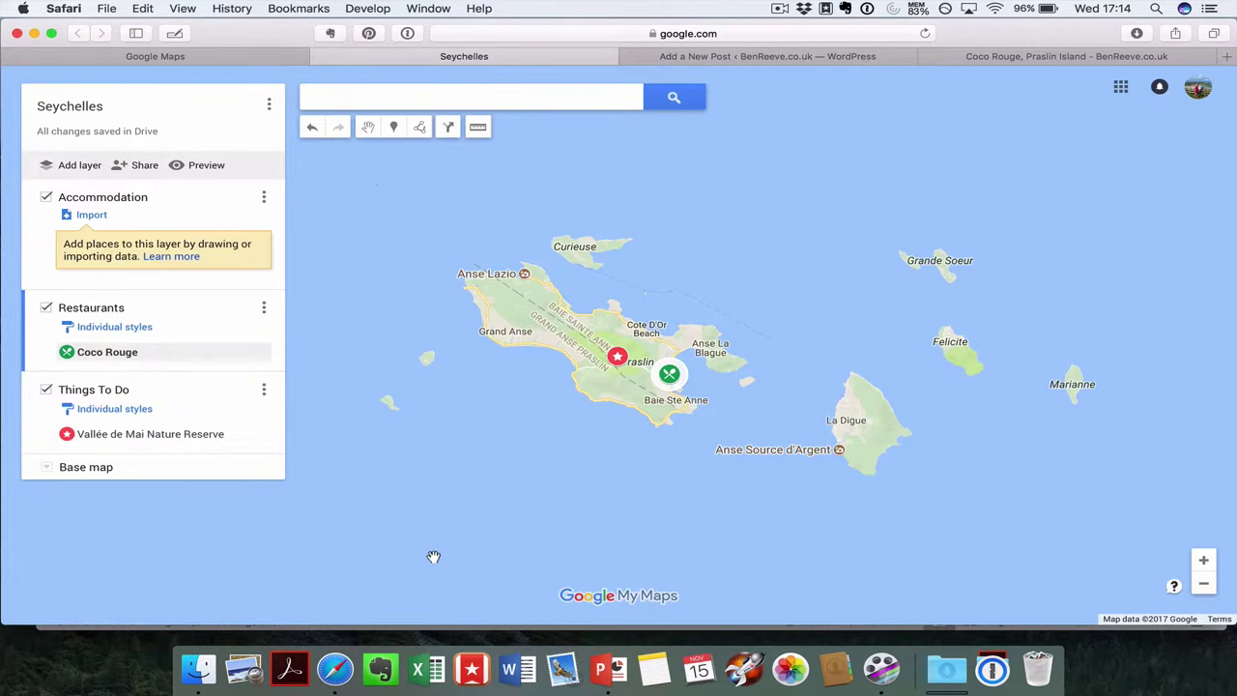
Step: Copy the Seychelles map's iframe embed code for use on a website
click(273, 104)
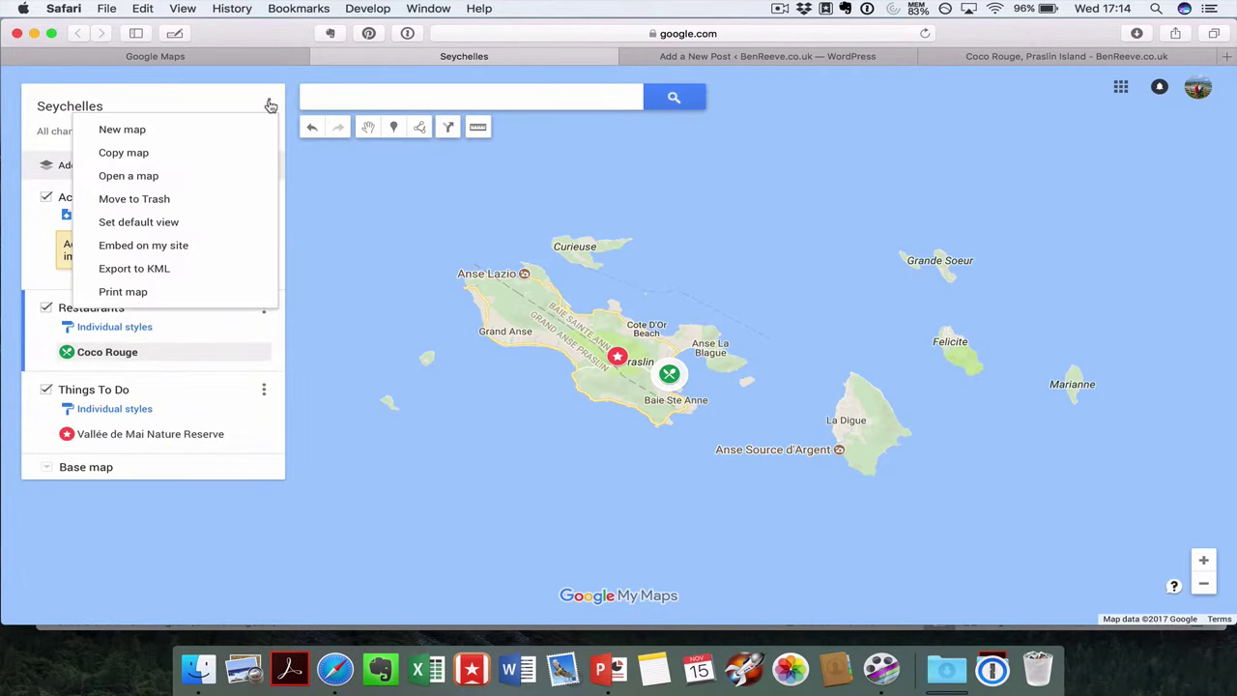
click(183, 247)
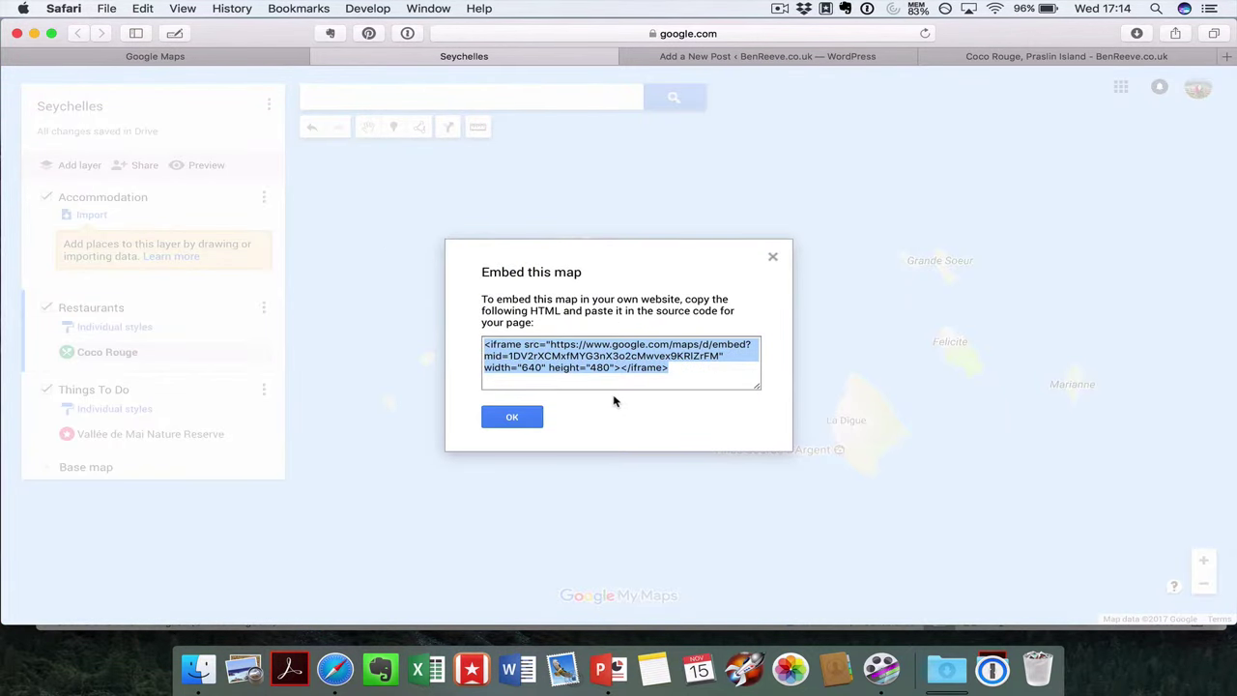
click(513, 417)
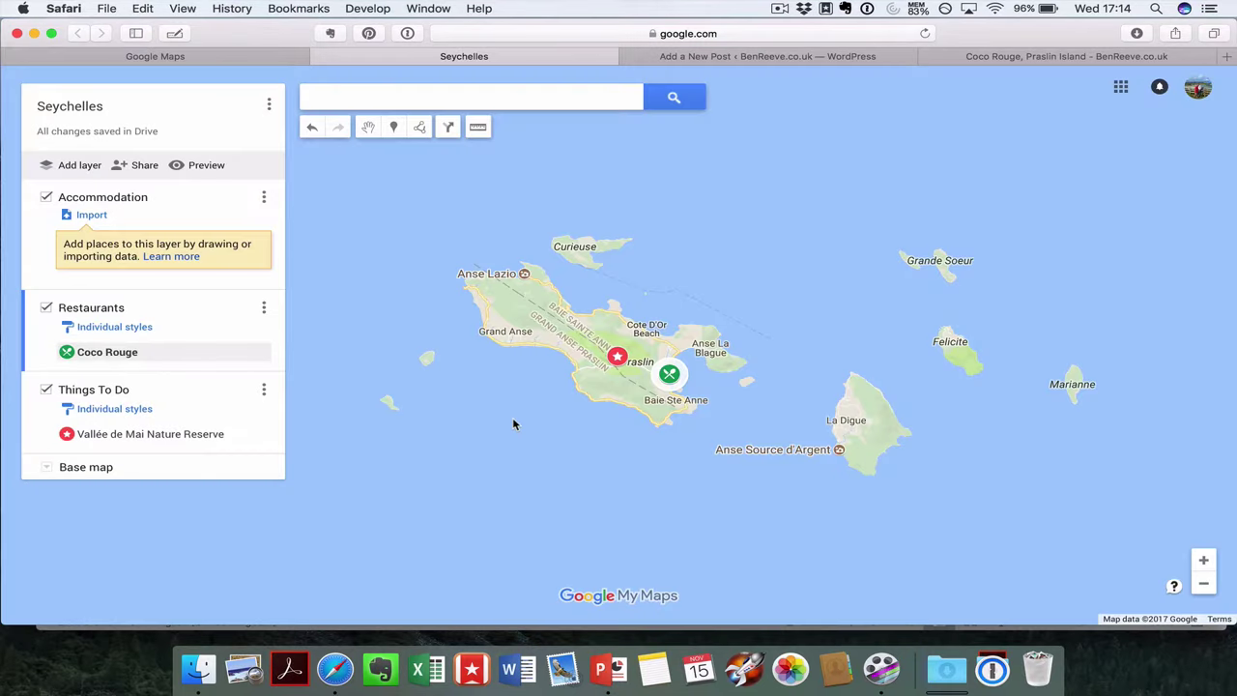
Step: Title the new WordPress post Seychelles and enter the body text "Our map of Seychelles." followed by a blank line
click(741, 58)
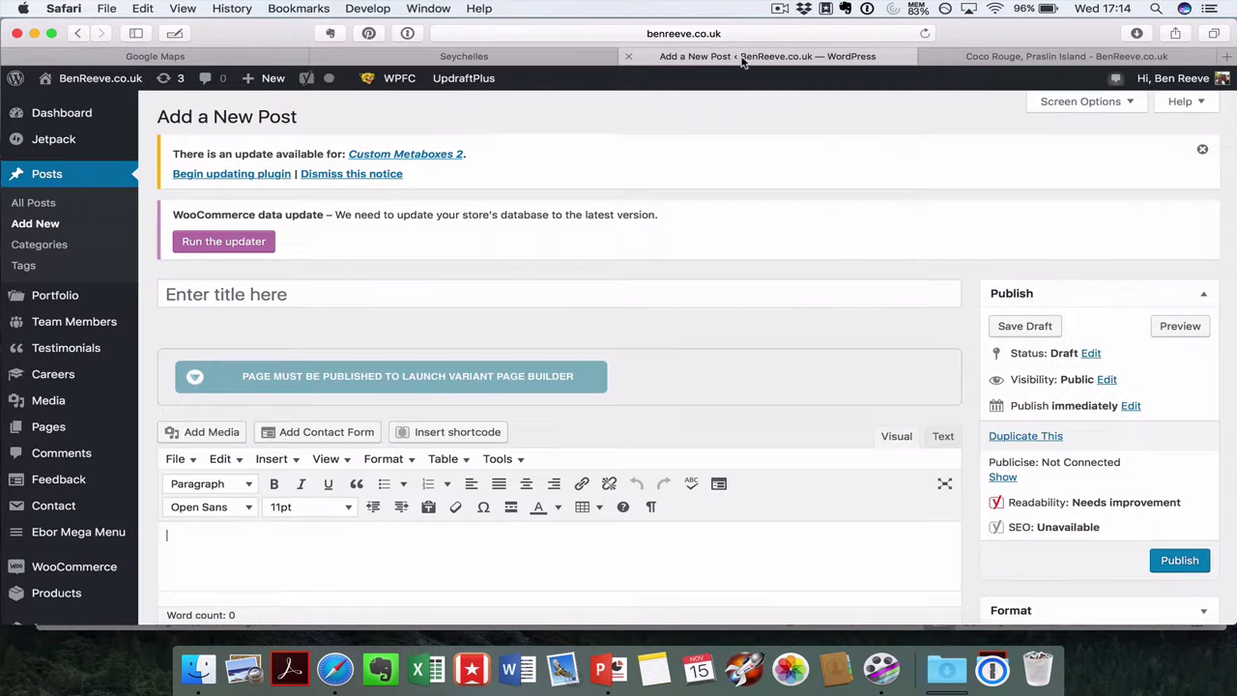
click(317, 296)
text(Seychelles)
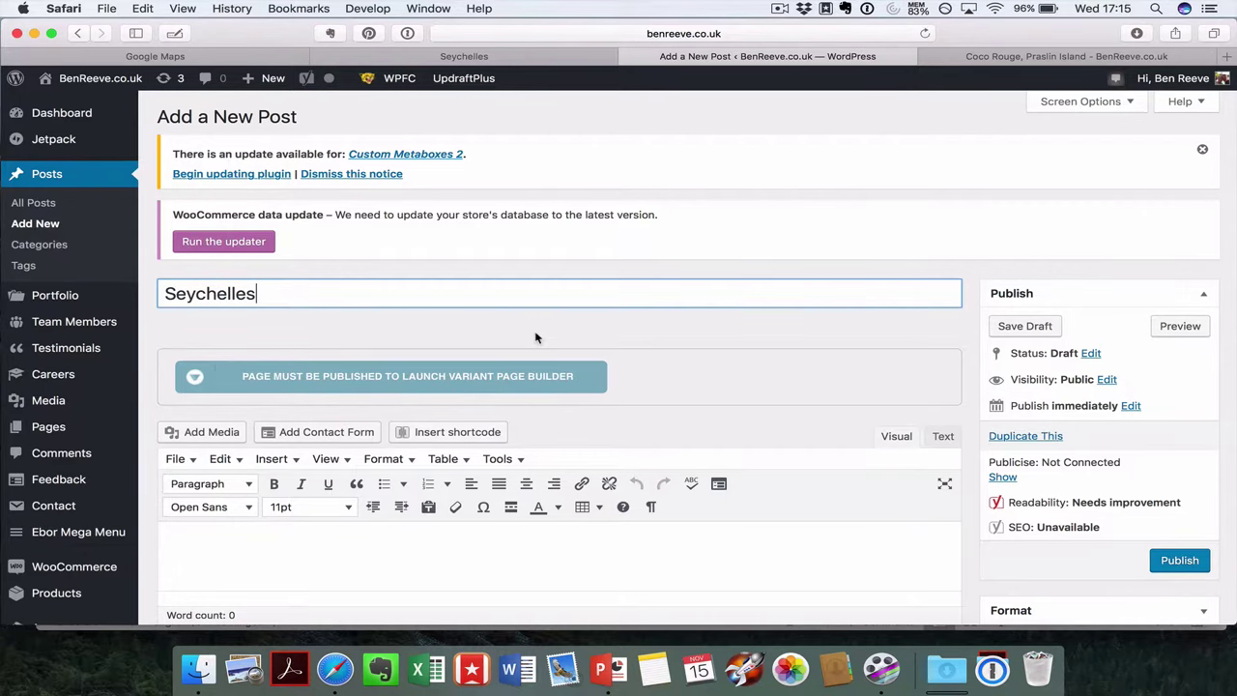
scroll(537, 336, down, 3)
click(361, 422)
text(Our map of Seychhelles)
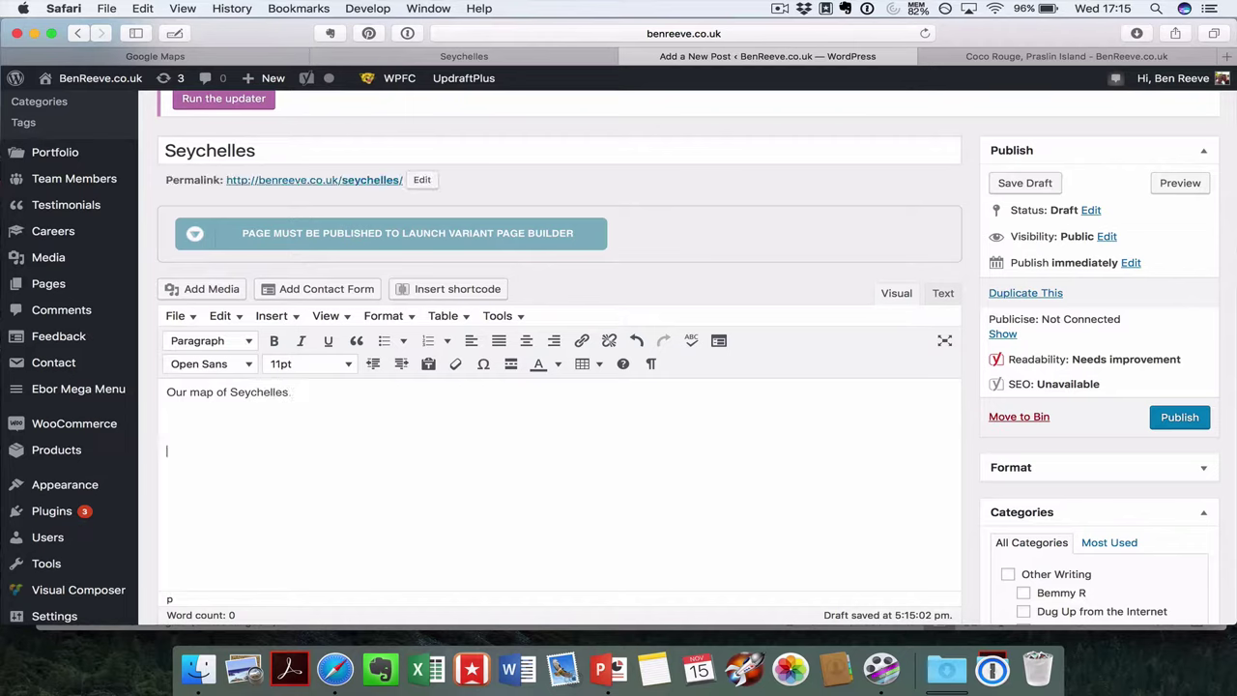
text(.)
key(Return)
Step: Paste the 640 by 480 map iframe below the text in the post's HTML source and check it in the visual editor
click(941, 295)
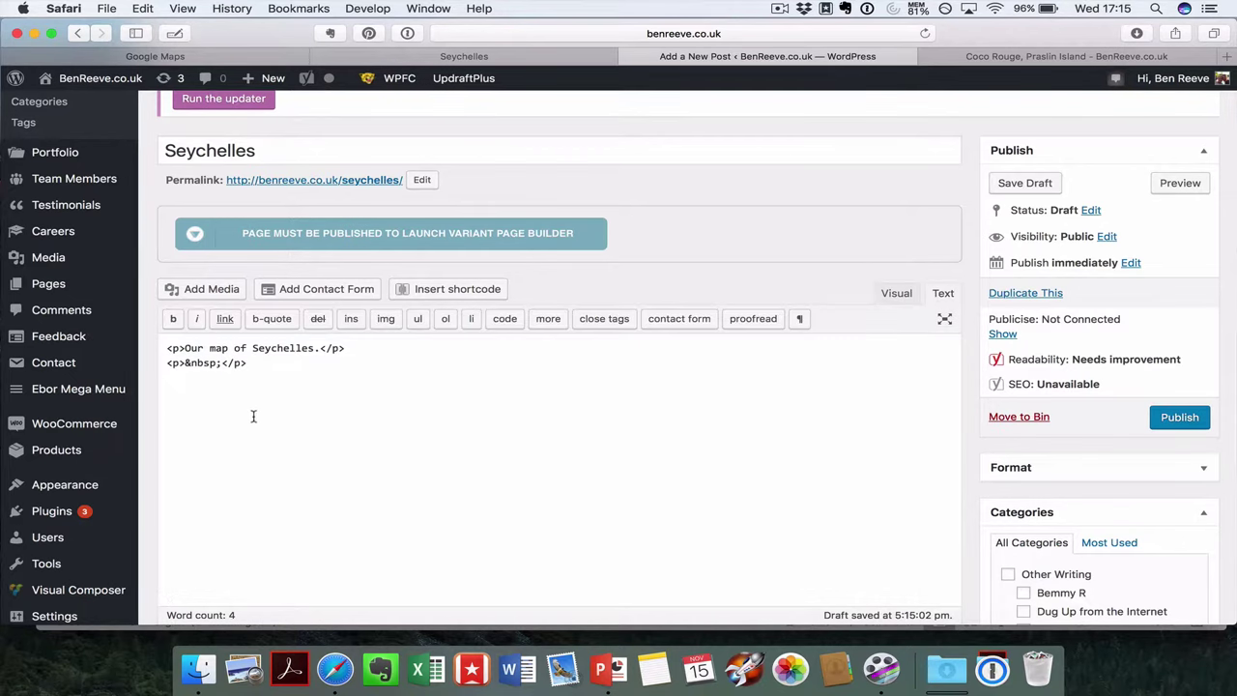
text(<iframe src="https://www.google.com/maps/d/embed?mid=1DV2rXCMxfMYG3nX3o2cMwvex9KRlZrFM" width="640" height="480"></iframe>)
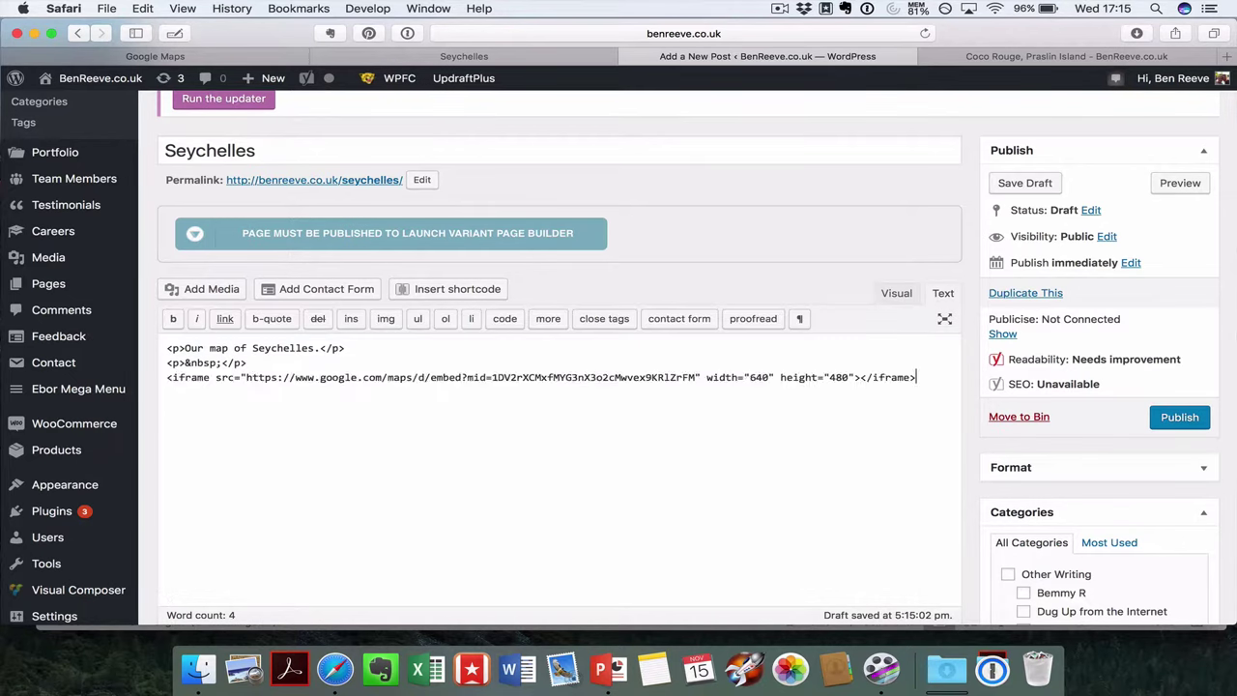
click(895, 294)
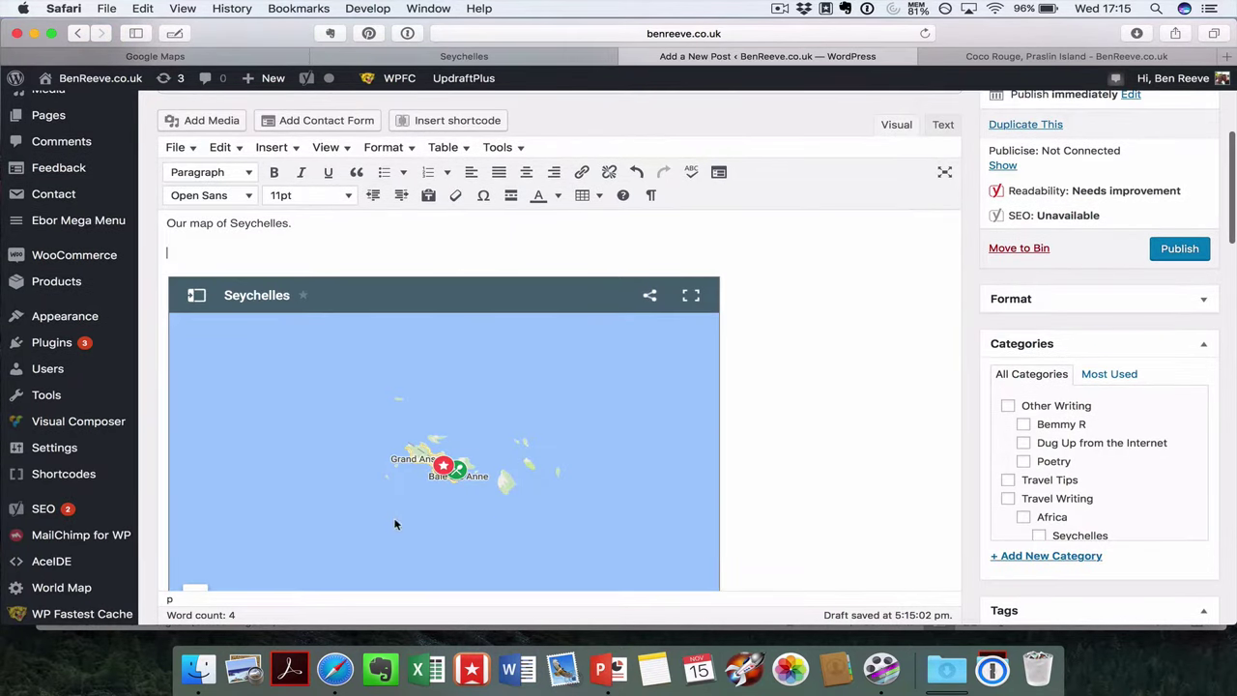
scroll(824, 338, down, 3)
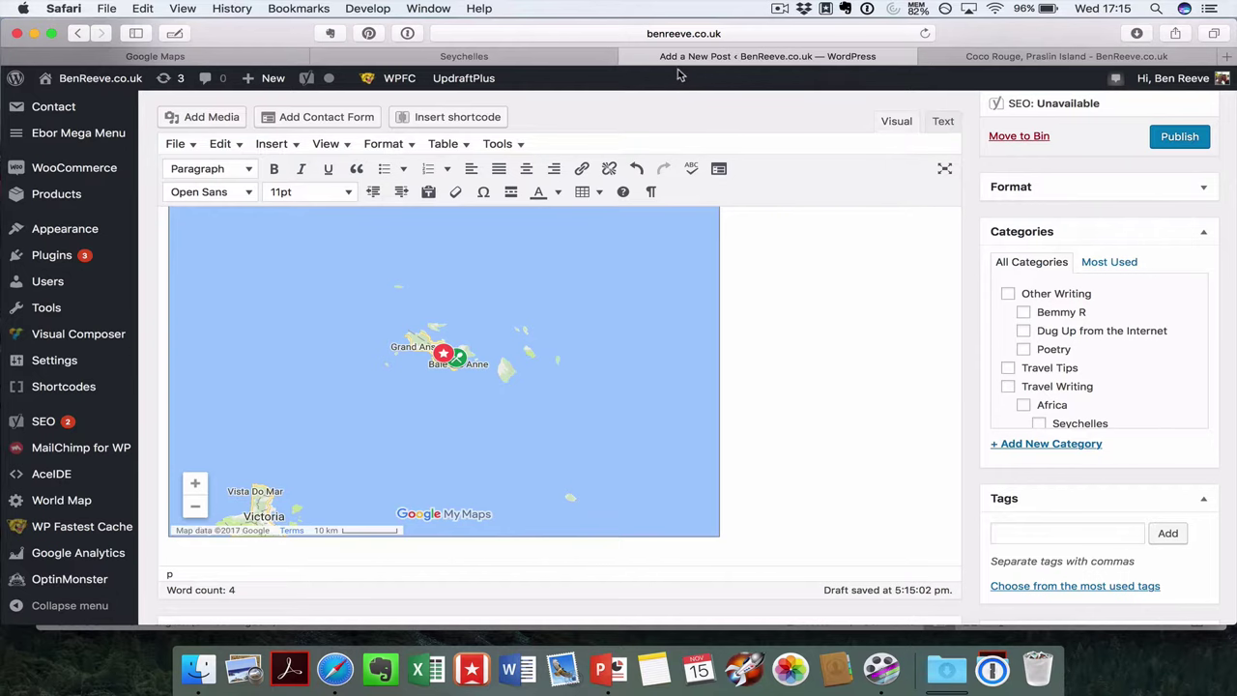
Step: Open the previously made Seychelles map from the saved Google Maps list and look over its layers and markers
click(199, 56)
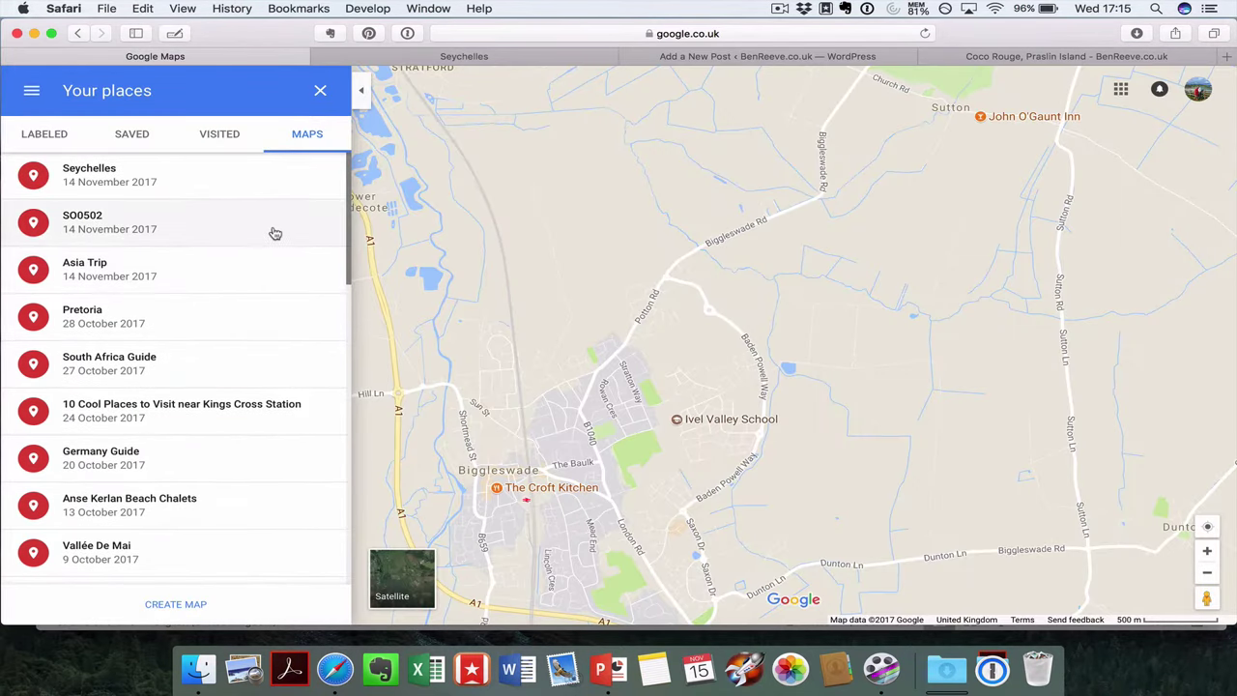
click(197, 186)
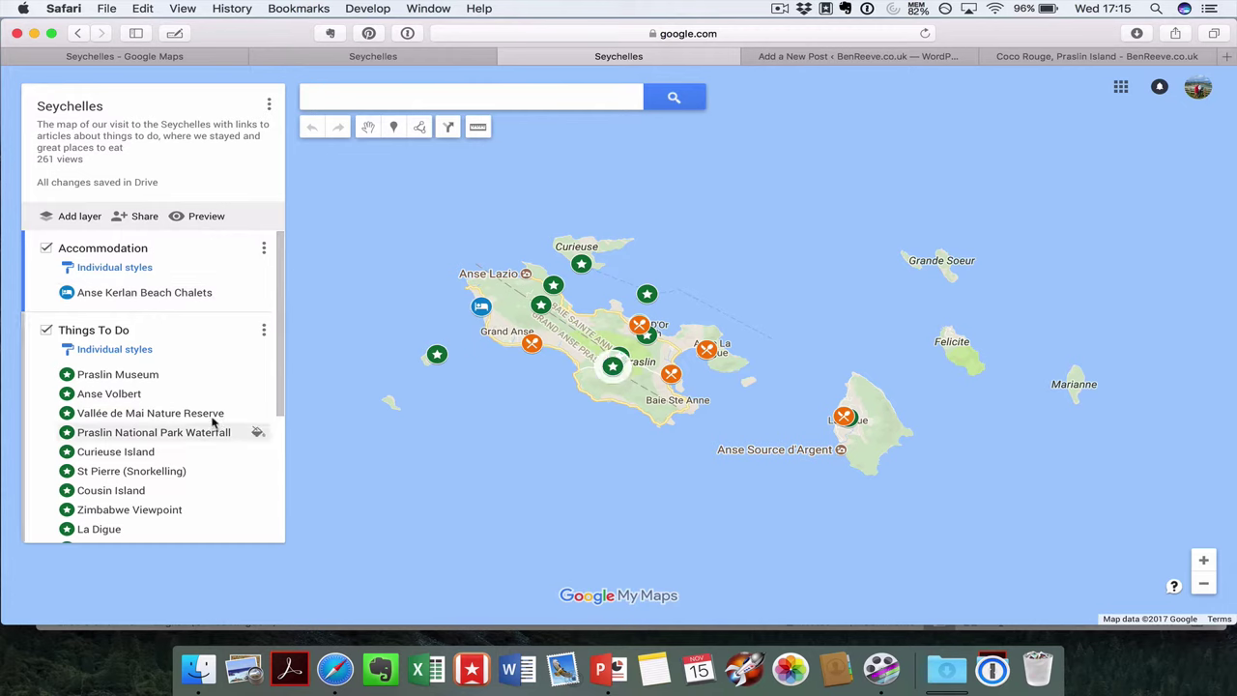
drag(279, 386, 303, 254)
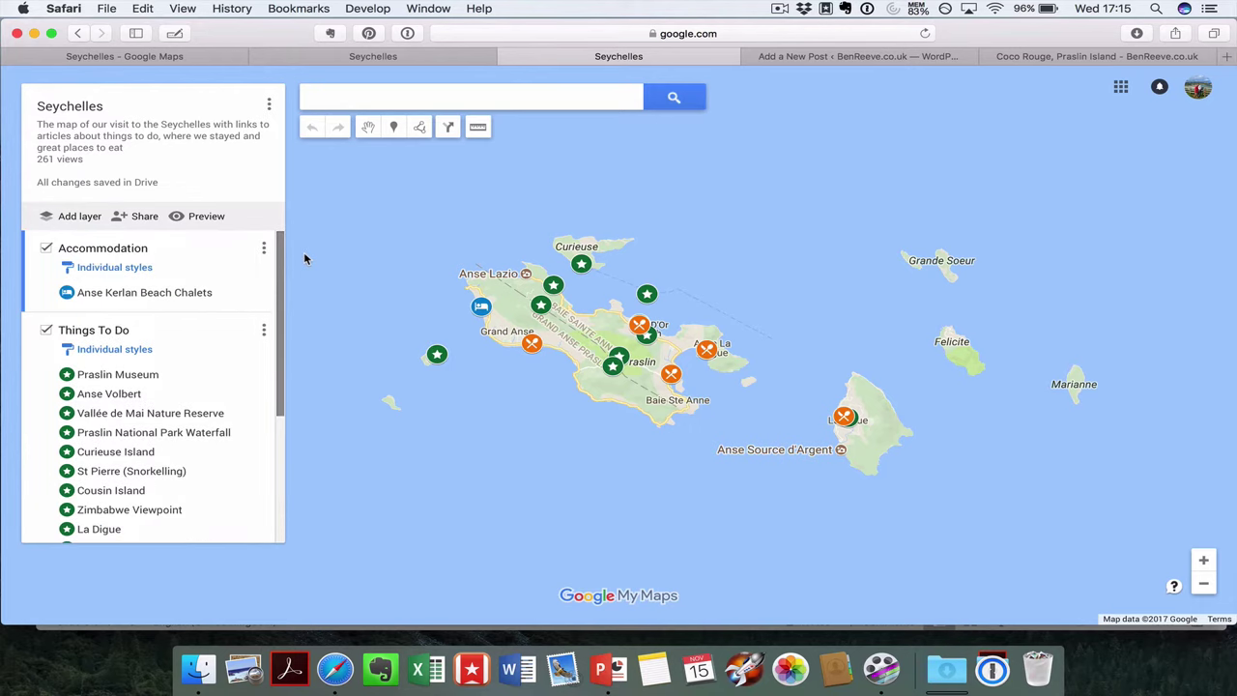
Step: Return to the blog's Seychelles Guide, examine its embedded trip map and open the article linked from the Curieuse Island marker
click(1039, 58)
click(80, 34)
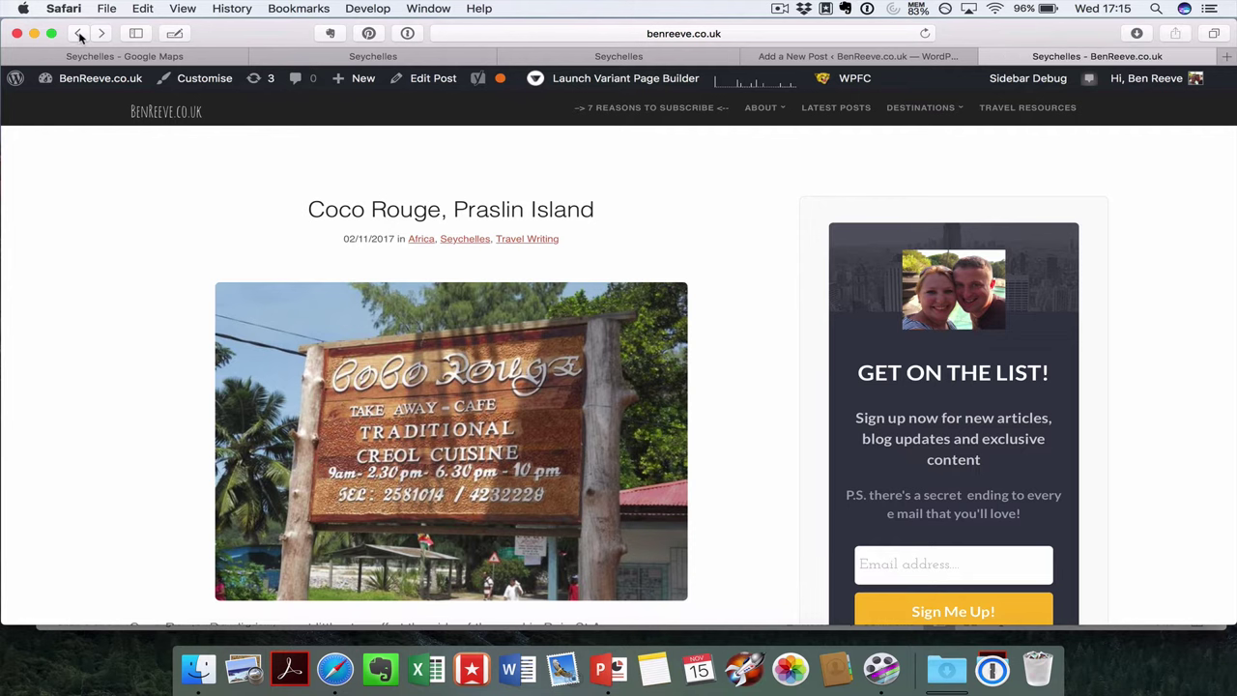
scroll(464, 474, up, 15)
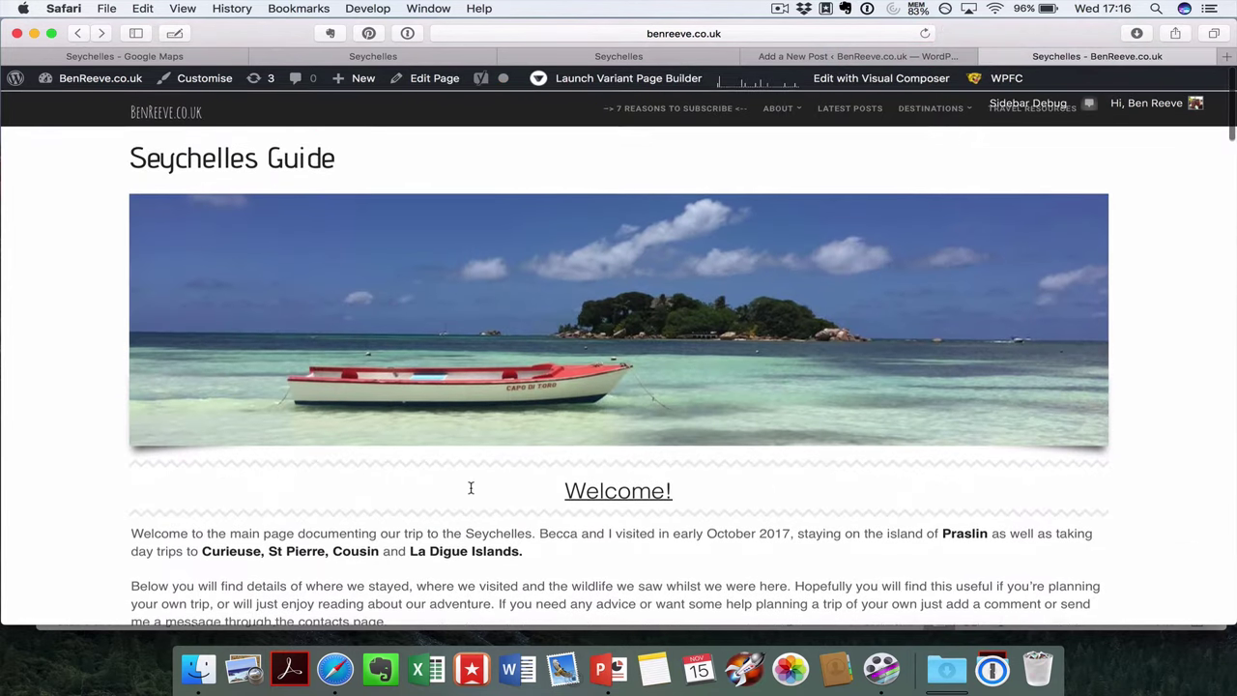
scroll(585, 341, down, 5)
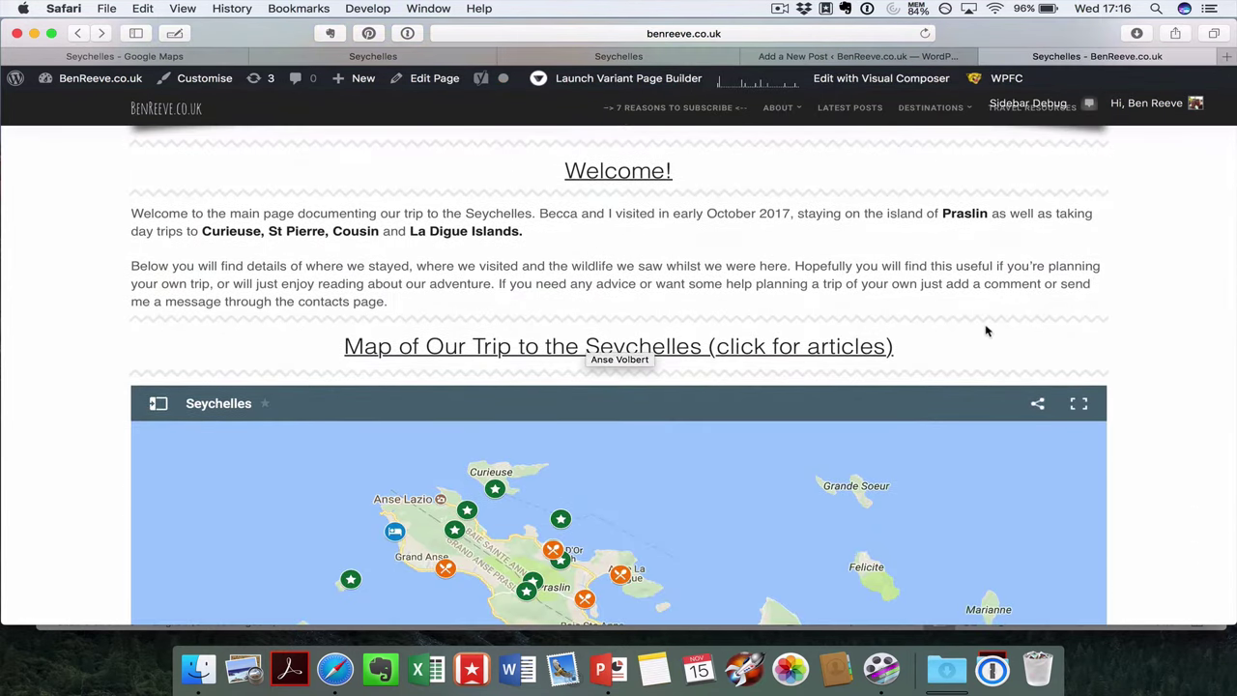
scroll(985, 331, down, 3)
scroll(986, 332, down, 1)
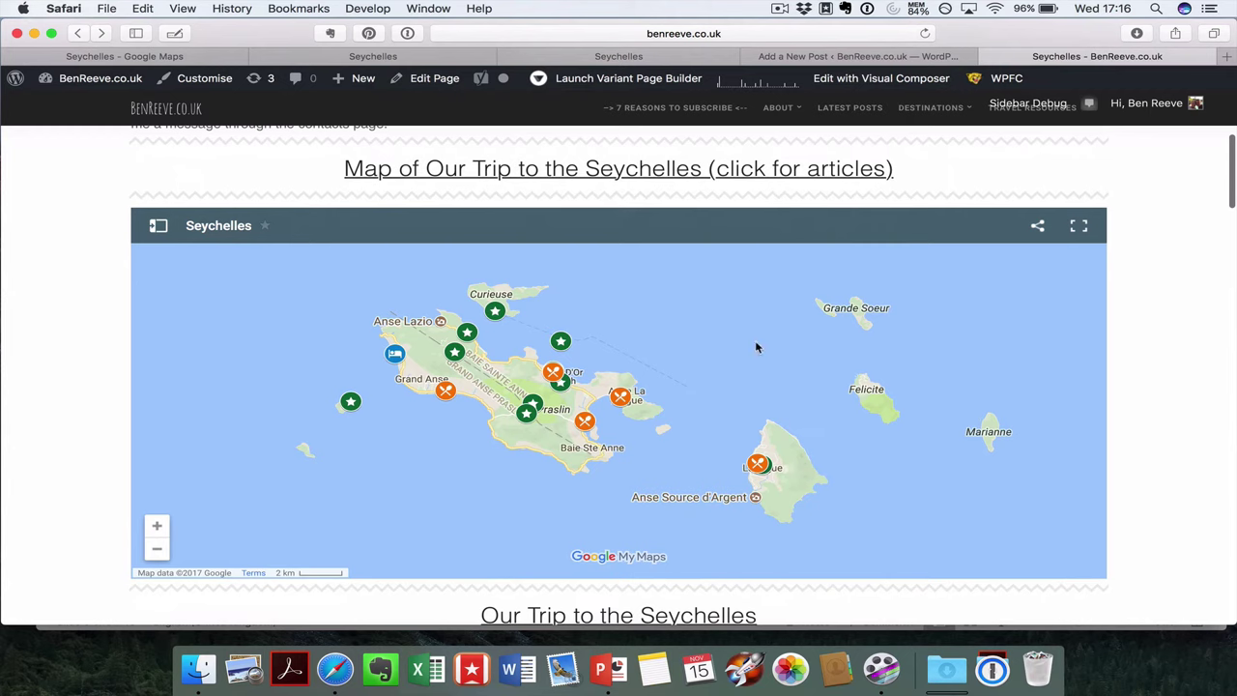
click(495, 311)
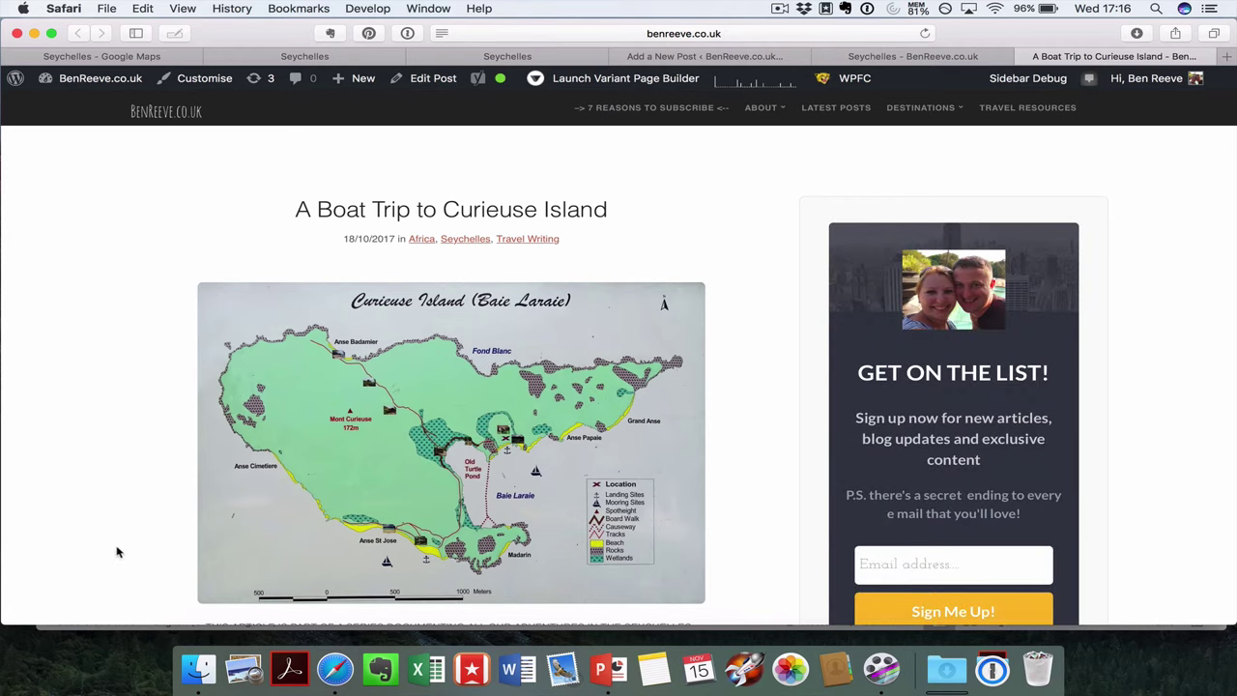
Step: Switch to PowerPoint, review the Google Maps guide's slides up to Step 3: Adding in Places, and return to the Curieuse Island article
click(600, 669)
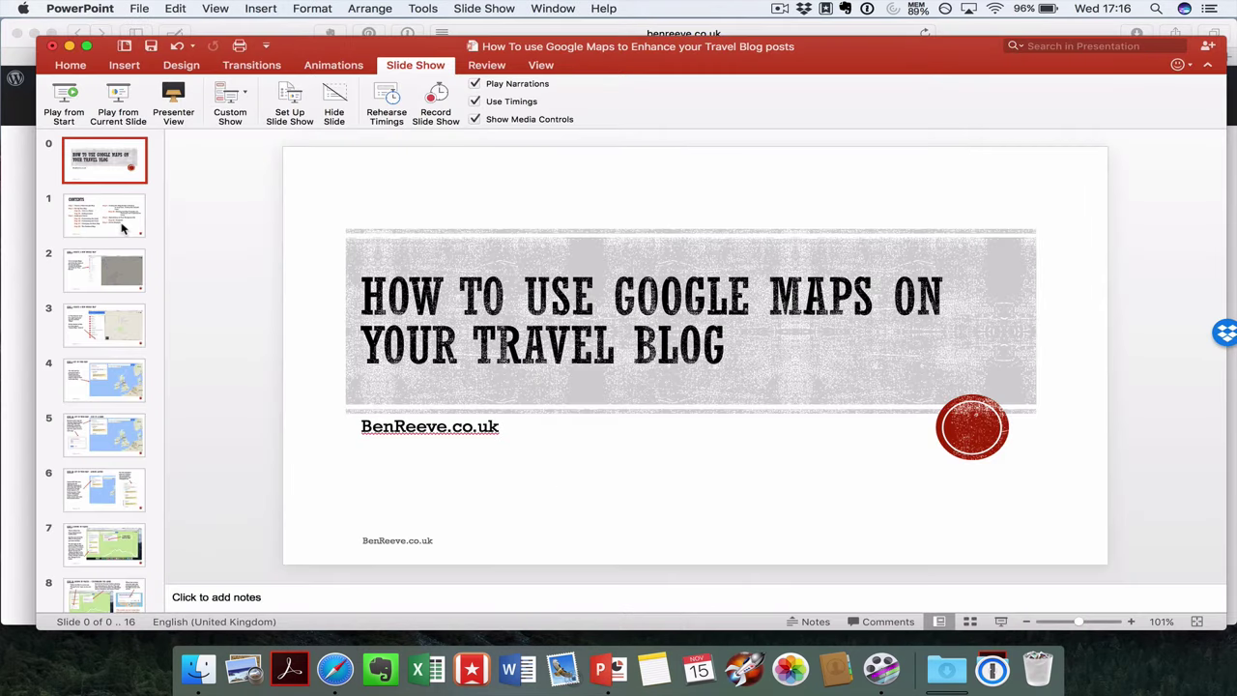
click(122, 228)
click(121, 279)
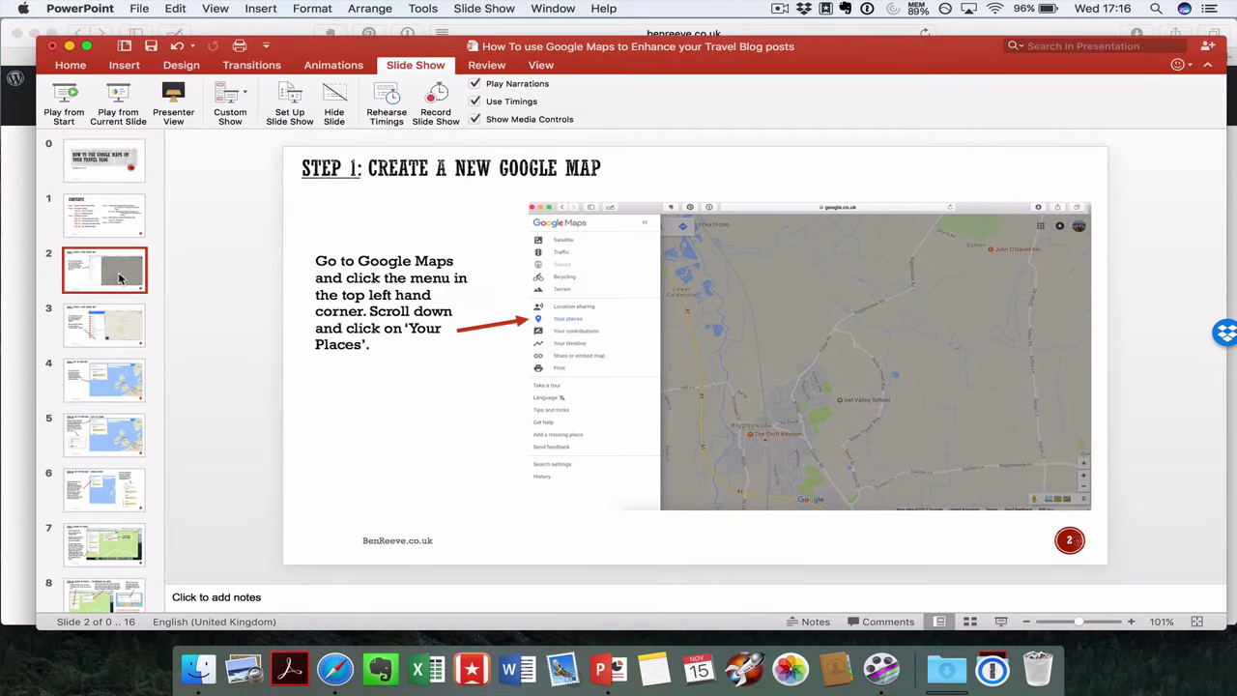
click(113, 338)
click(113, 363)
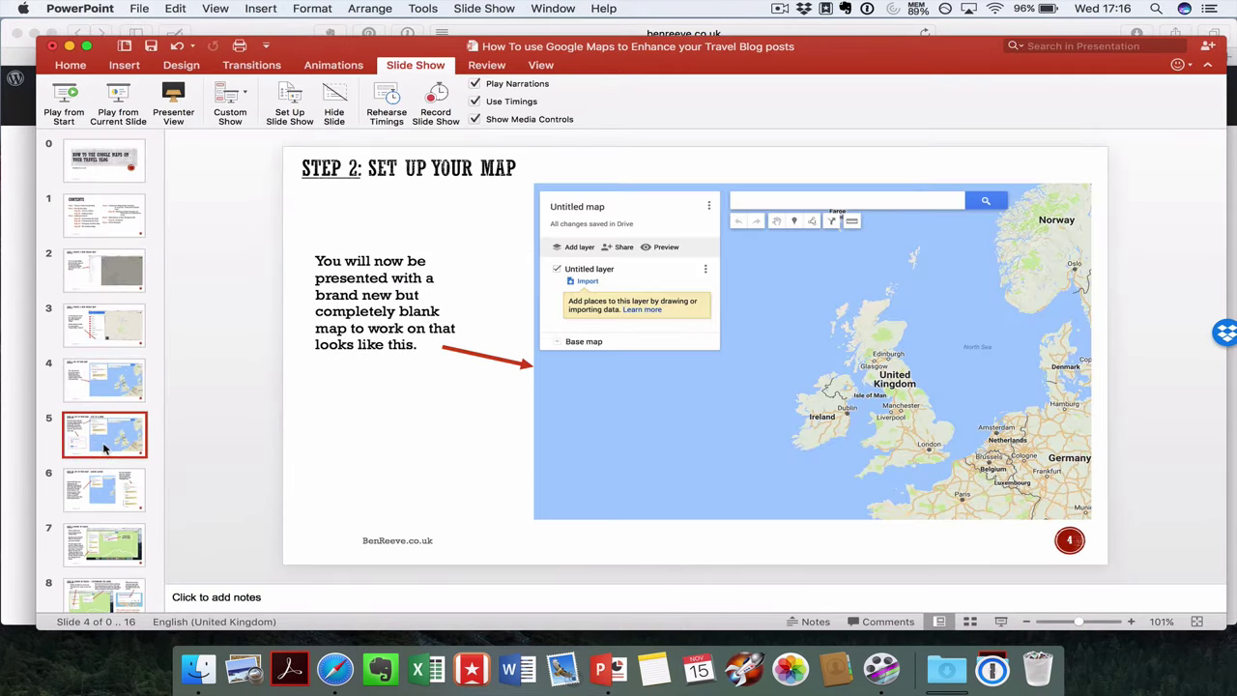
click(107, 449)
click(106, 498)
click(107, 553)
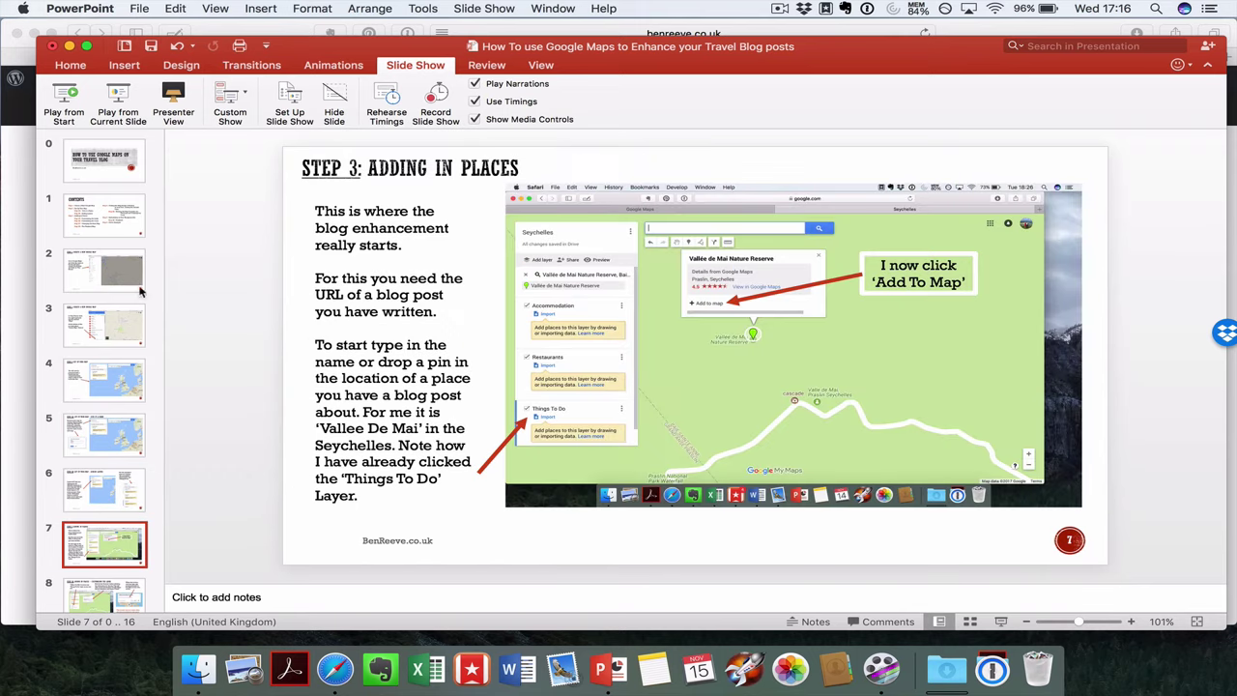
click(116, 183)
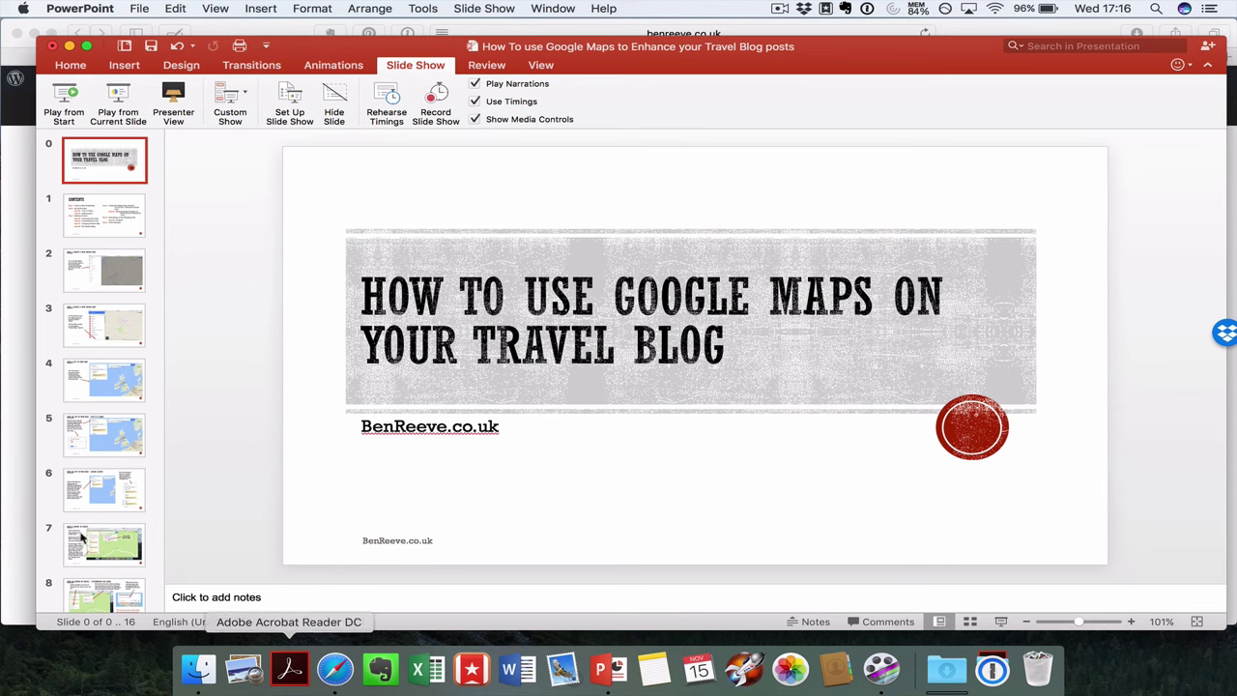
key(super+Tab)
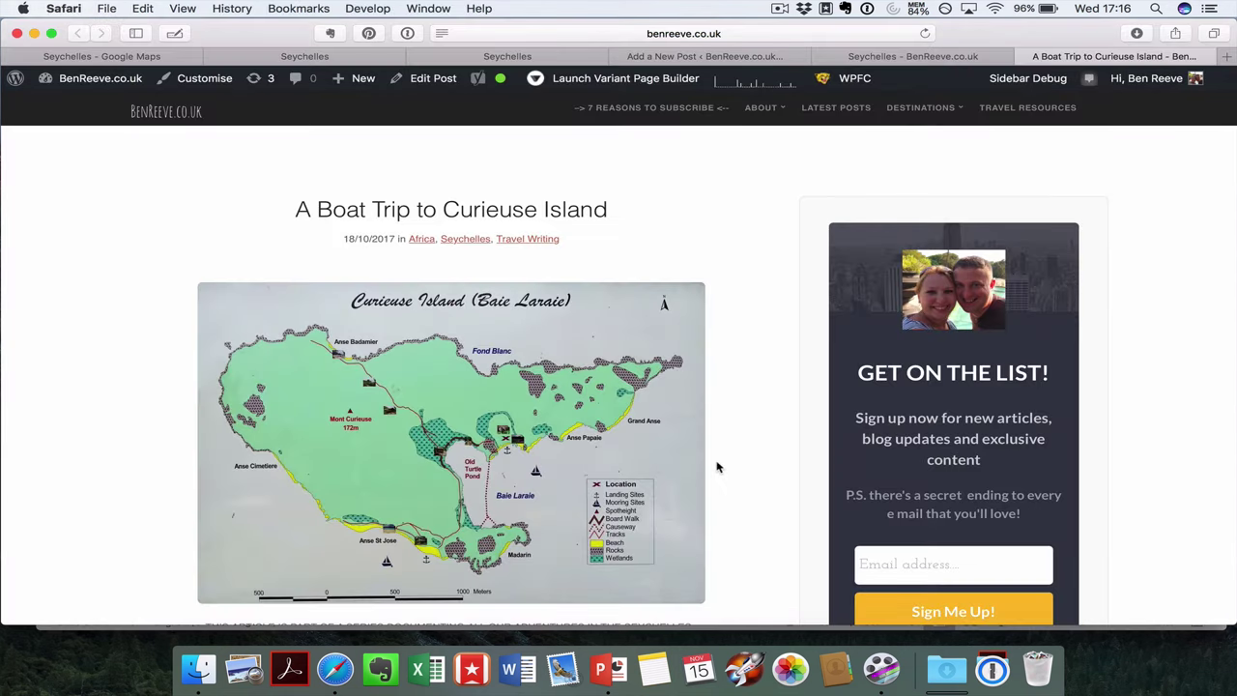